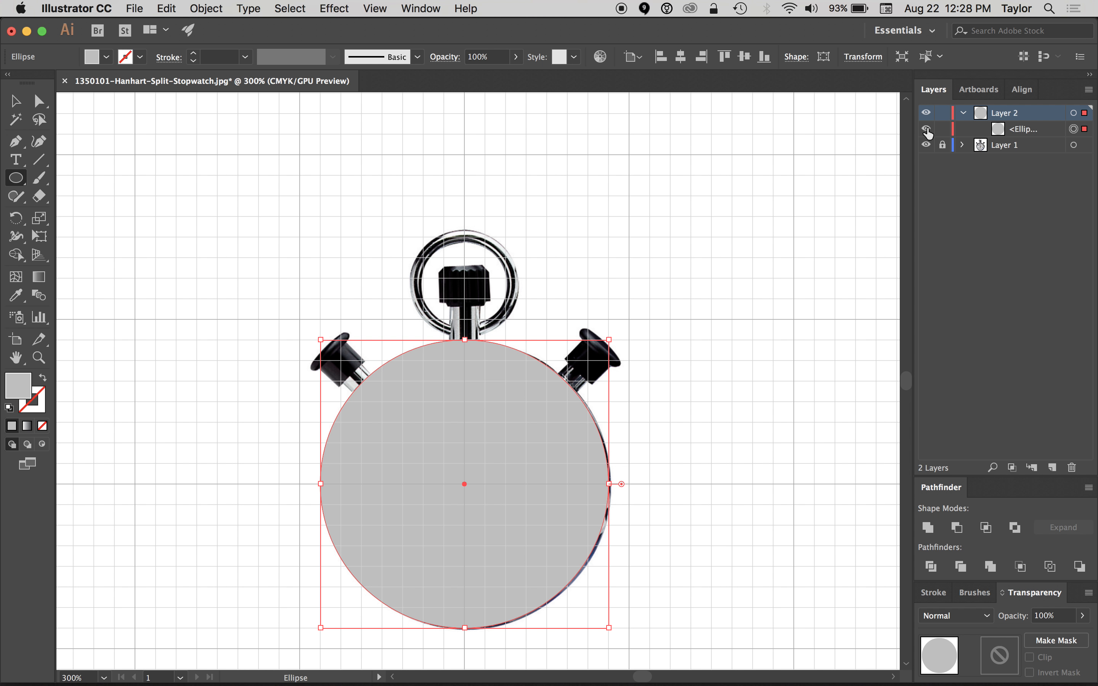
- Toggle the visibility of the grey circle and Layer 2 to compare them with the stopwatch photo underneath
click(926, 129)
click(926, 129)
click(927, 129)
click(926, 129)
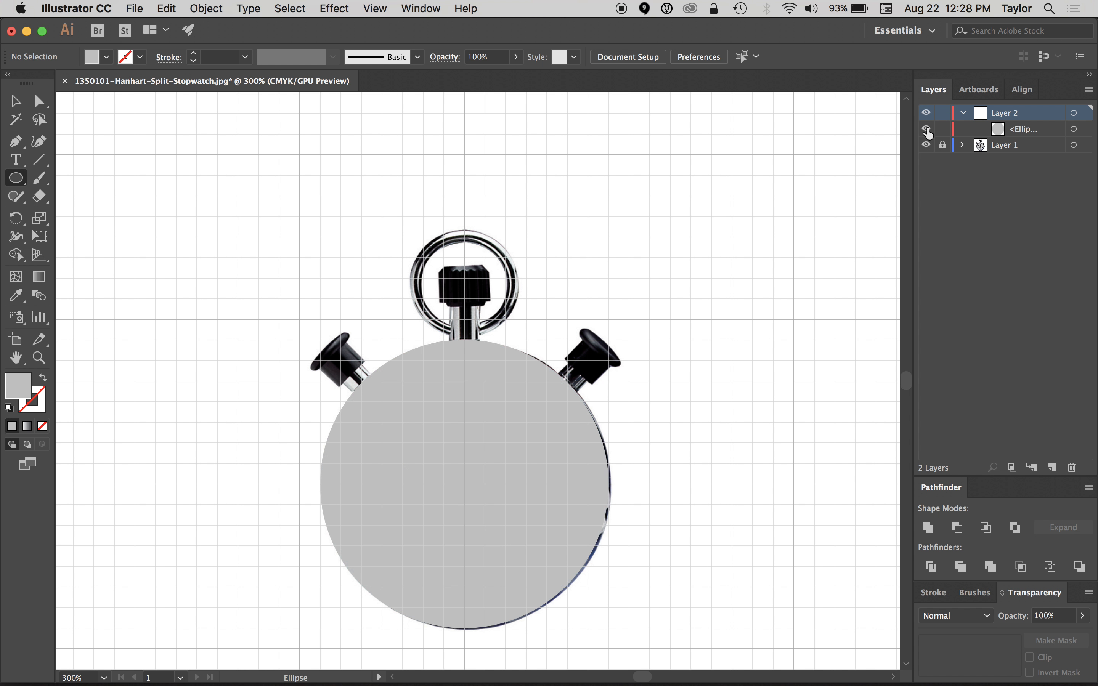
click(928, 114)
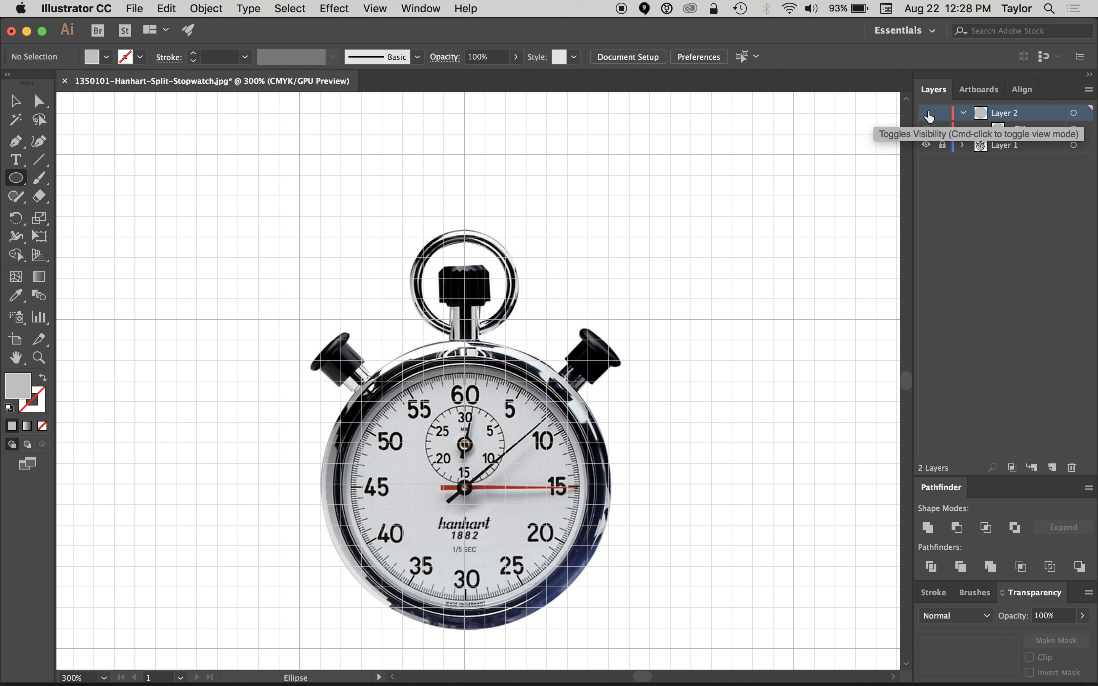
click(928, 113)
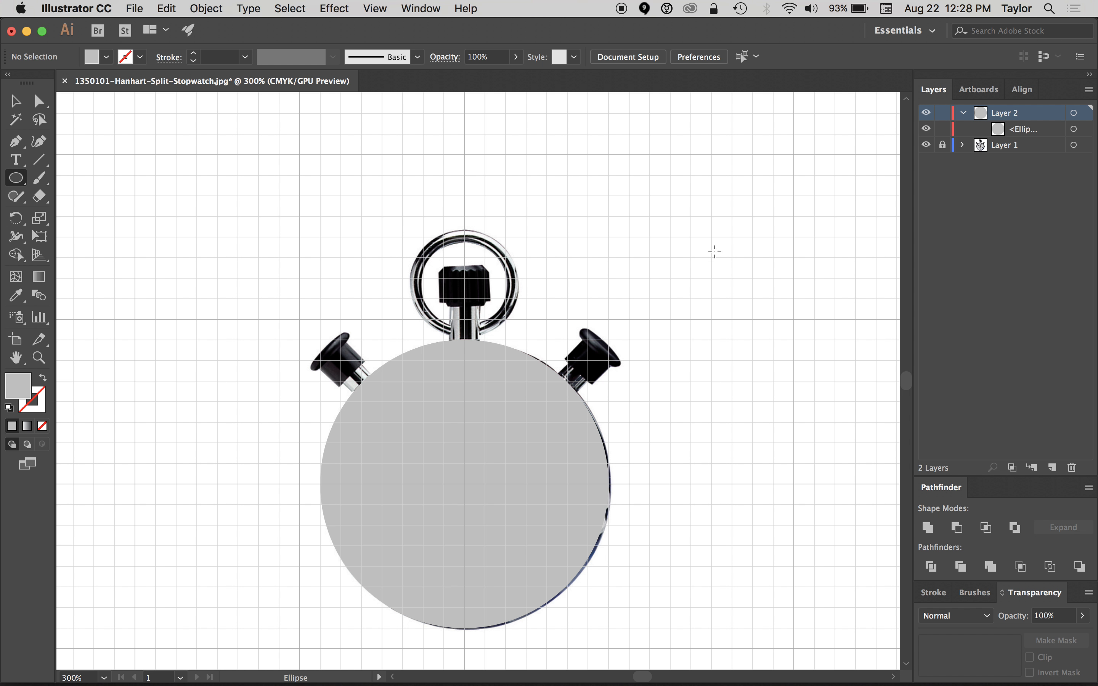
click(928, 116)
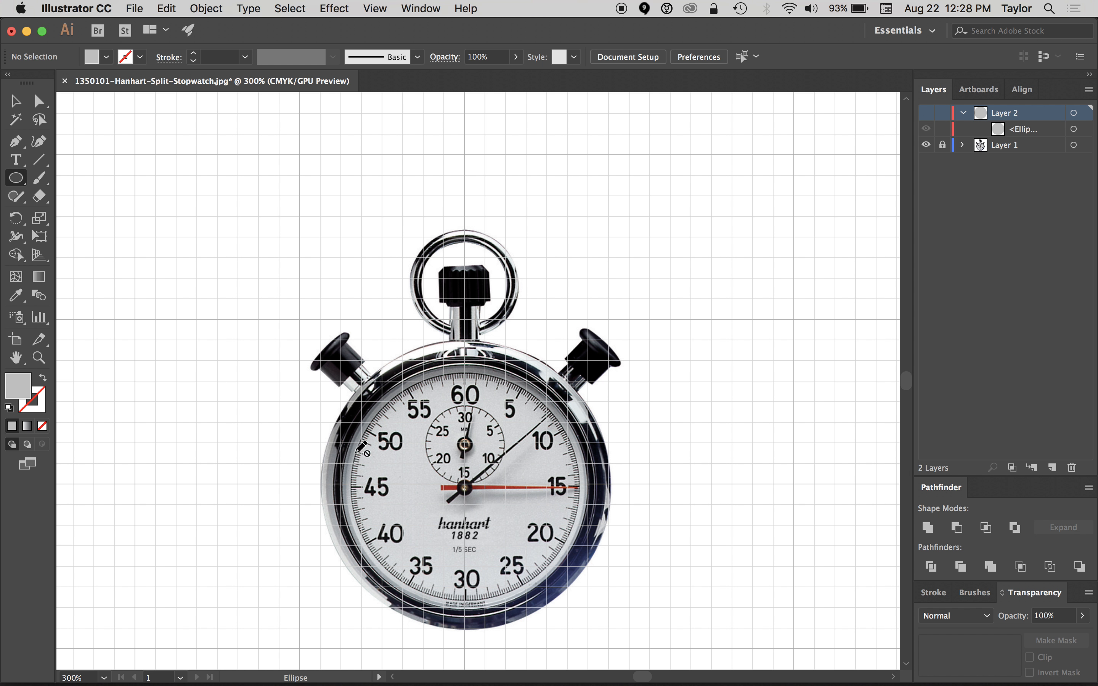
click(926, 113)
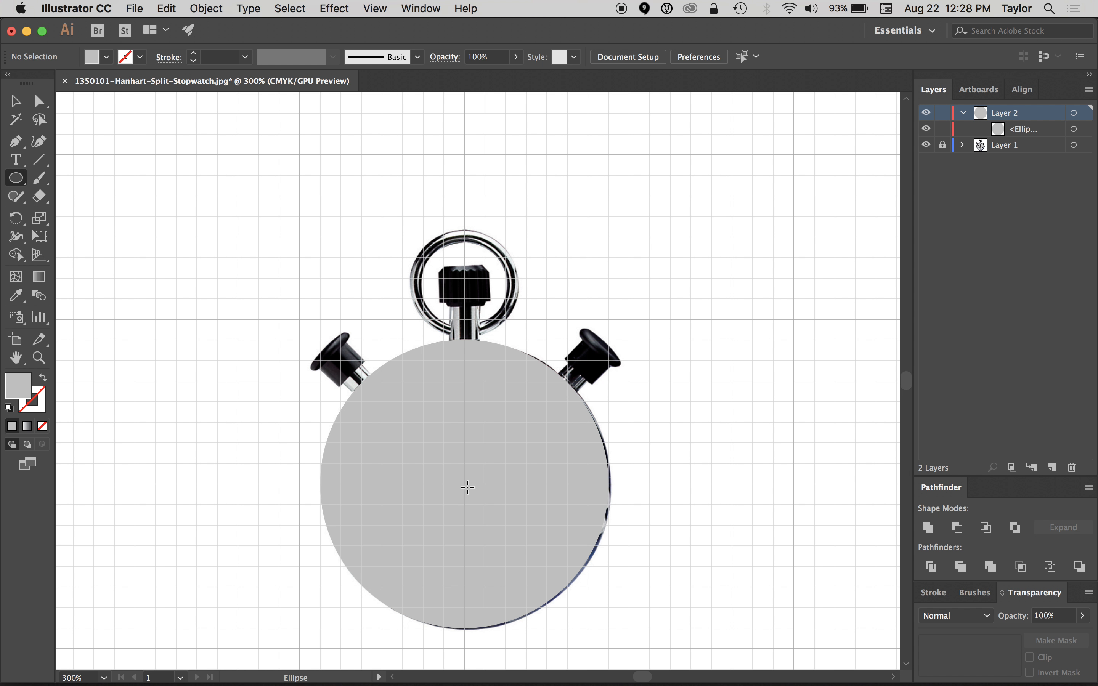
- Draw a white (ffffff) circle about 12 grid squares wide, concentric with the grey circle, leaving a grey ring around it
double_click(26, 388)
drag(487, 260, 468, 223)
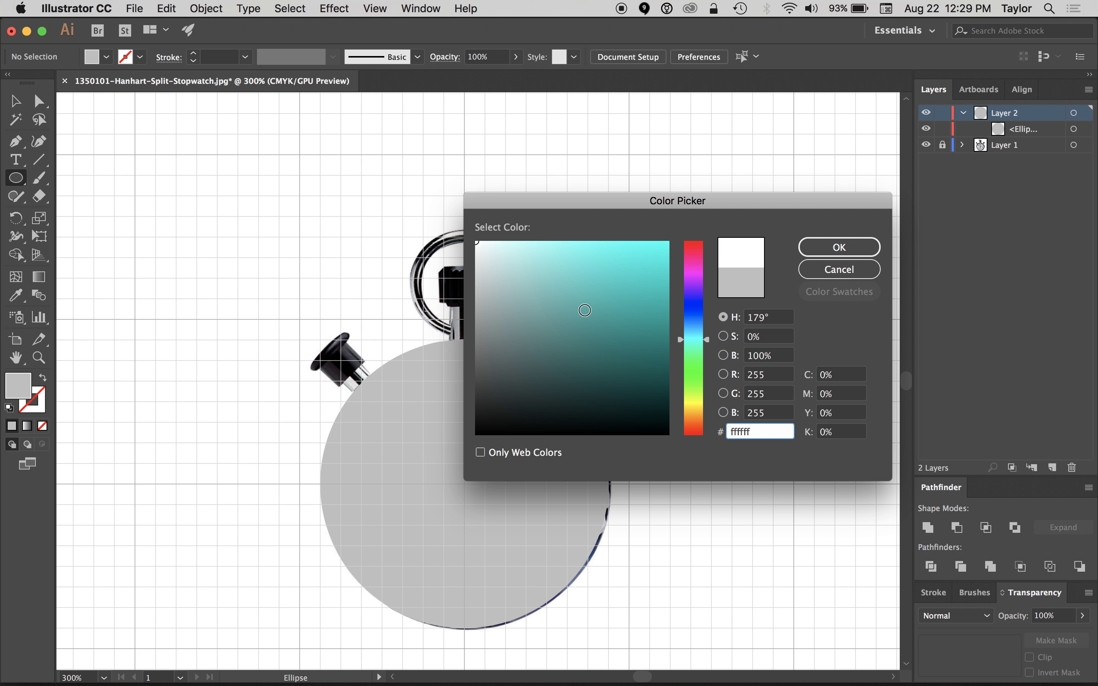
click(806, 247)
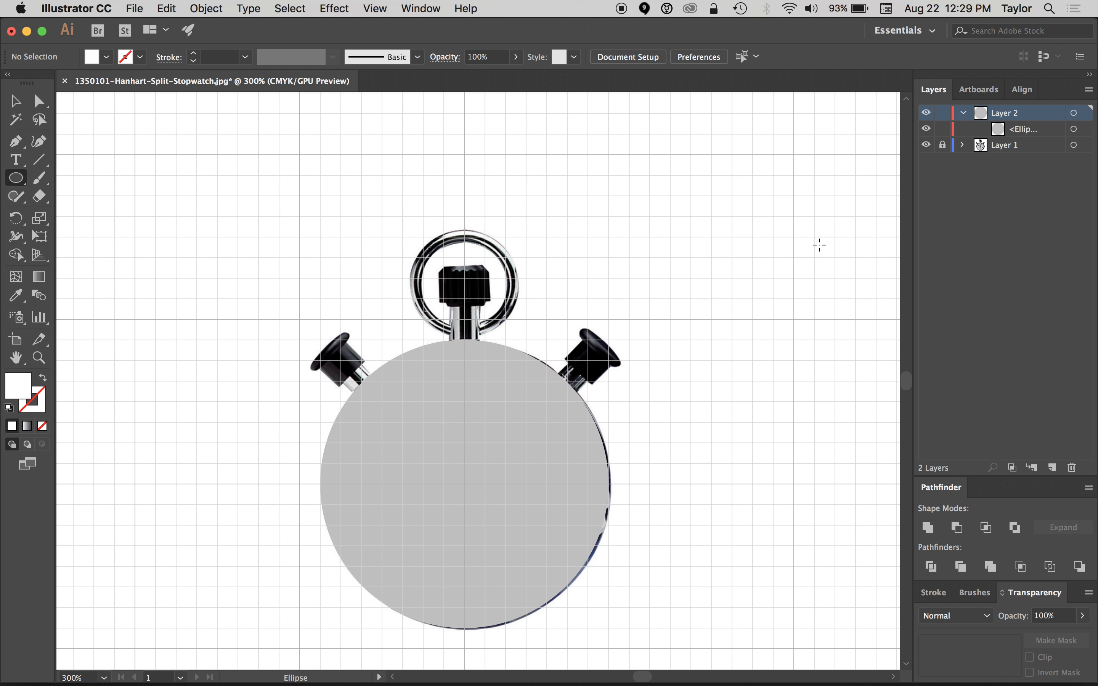
mouse_move(464, 483)
mouse_down()
mouse_move(537, 602)
mouse_move(528, 594)
mouse_up()
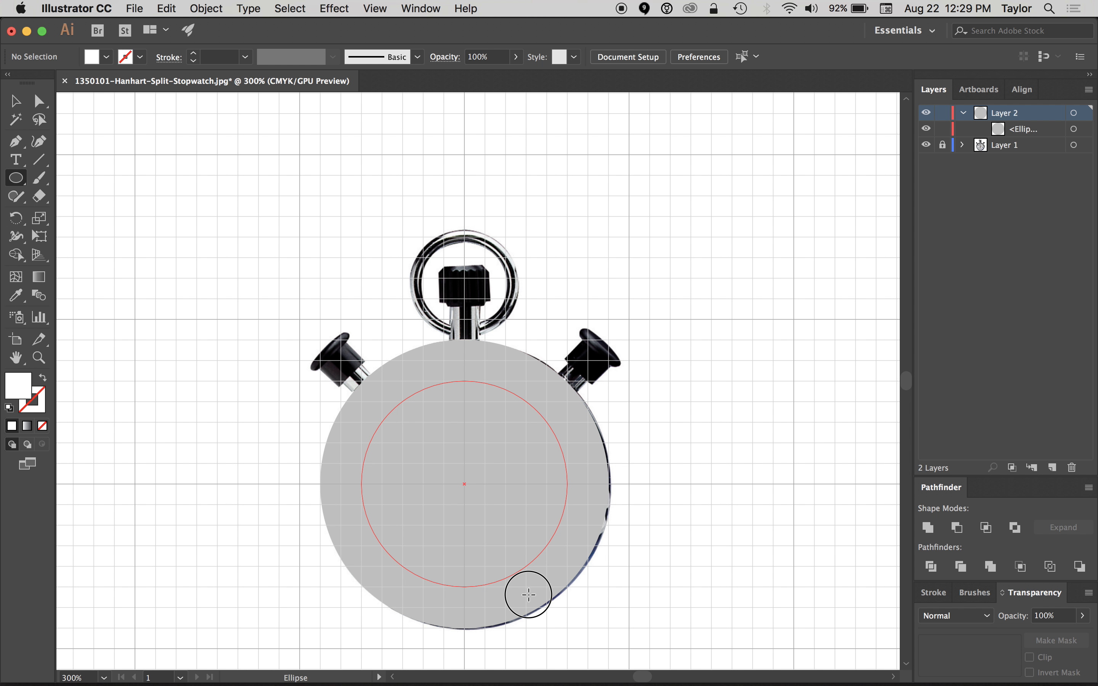
drag(528, 595, 535, 600)
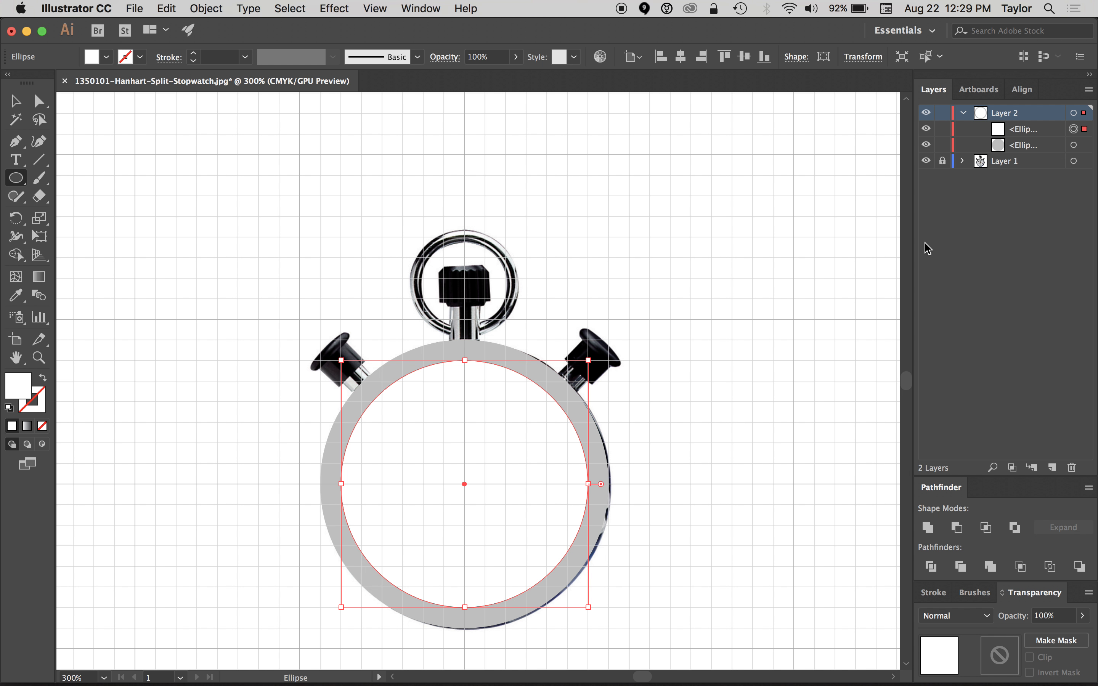
click(929, 119)
click(928, 119)
click(928, 119)
click(928, 119)
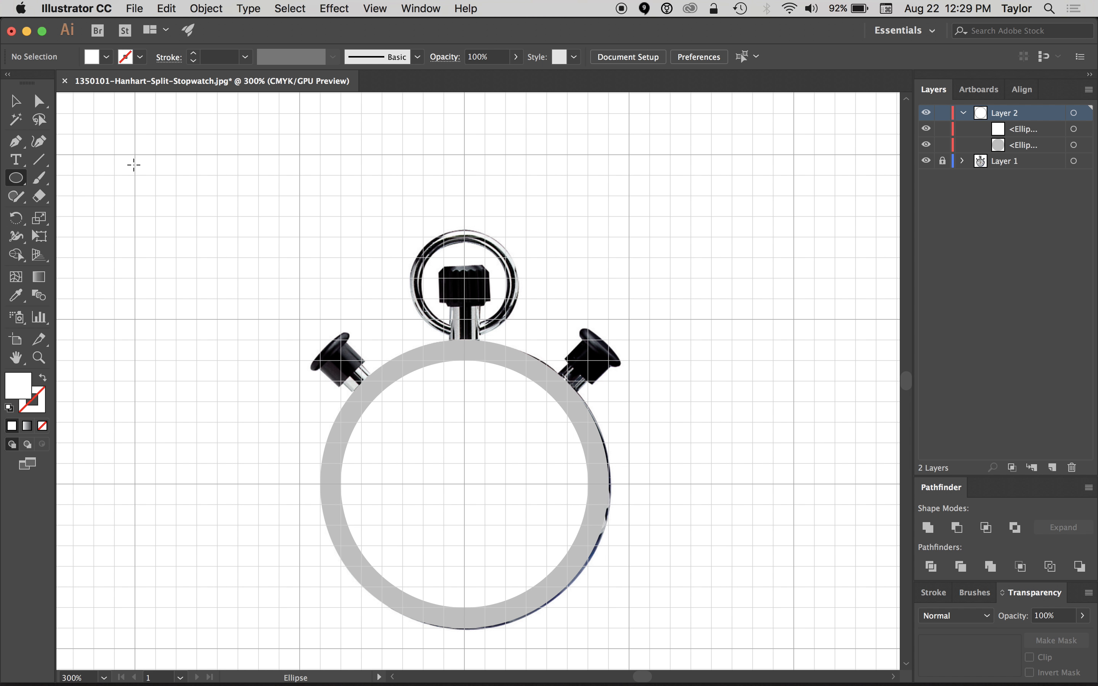
- Set the fill colour to black
click(17, 183)
double_click(18, 393)
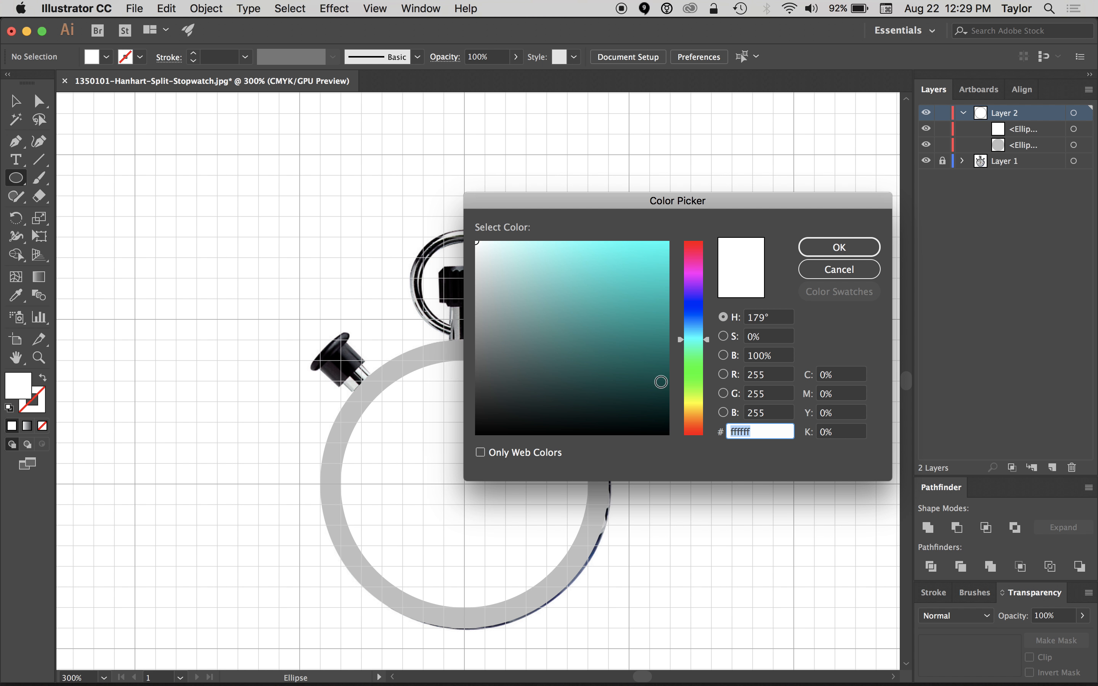
drag(705, 204, 790, 198)
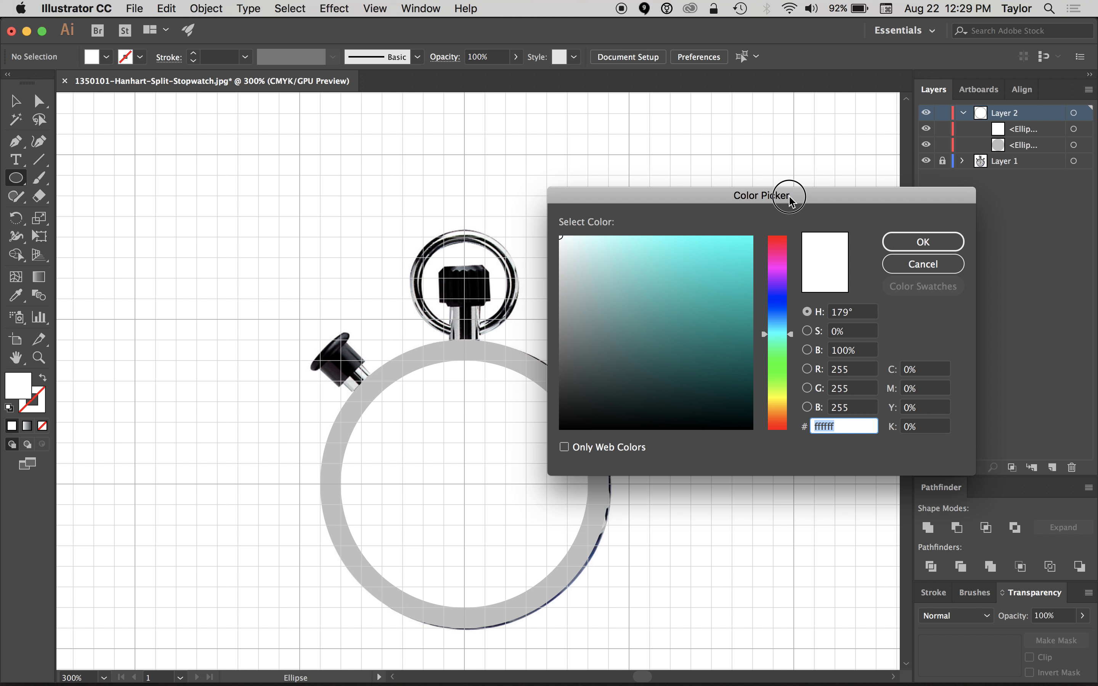
drag(690, 339, 561, 442)
click(923, 242)
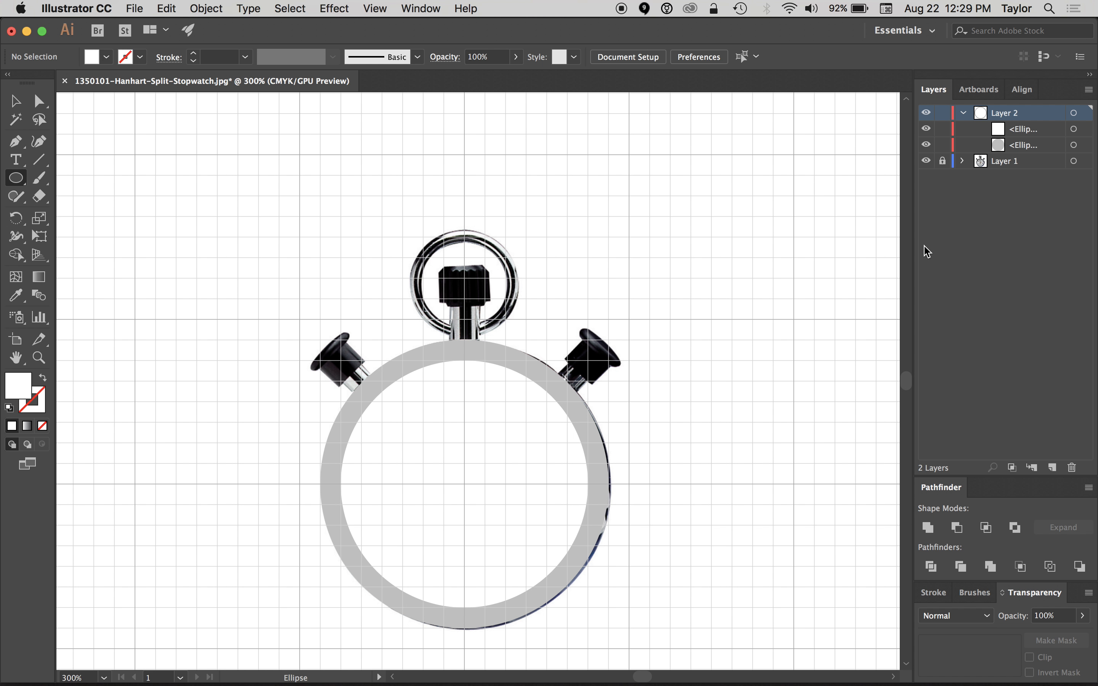
drag(465, 486, 483, 505)
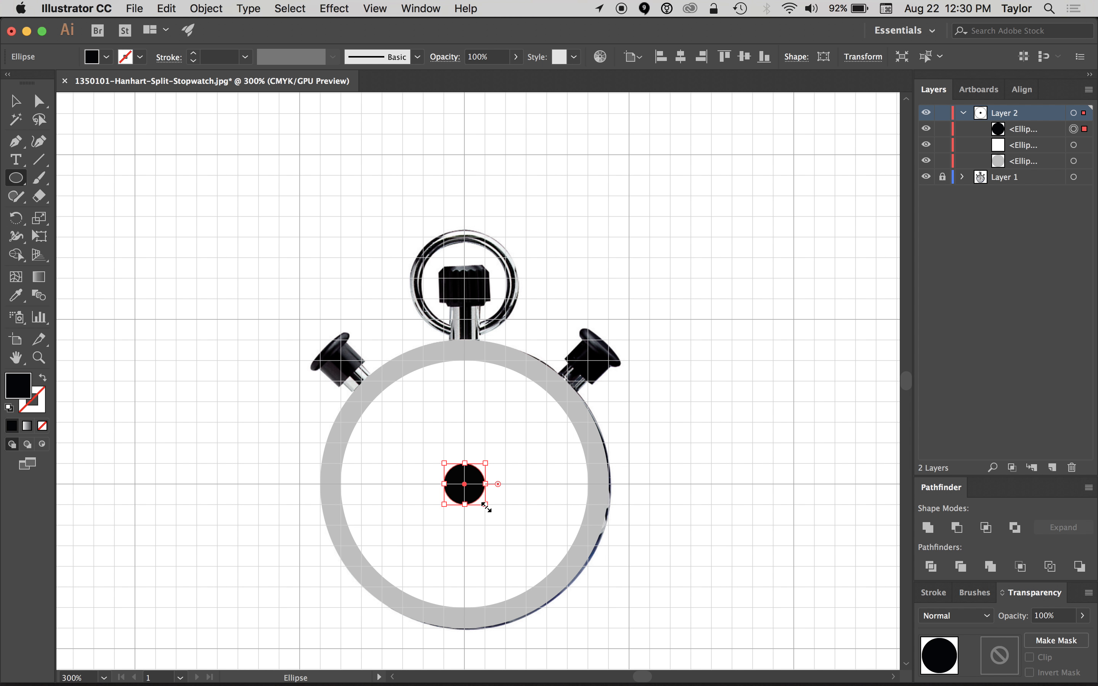
drag(486, 507, 467, 485)
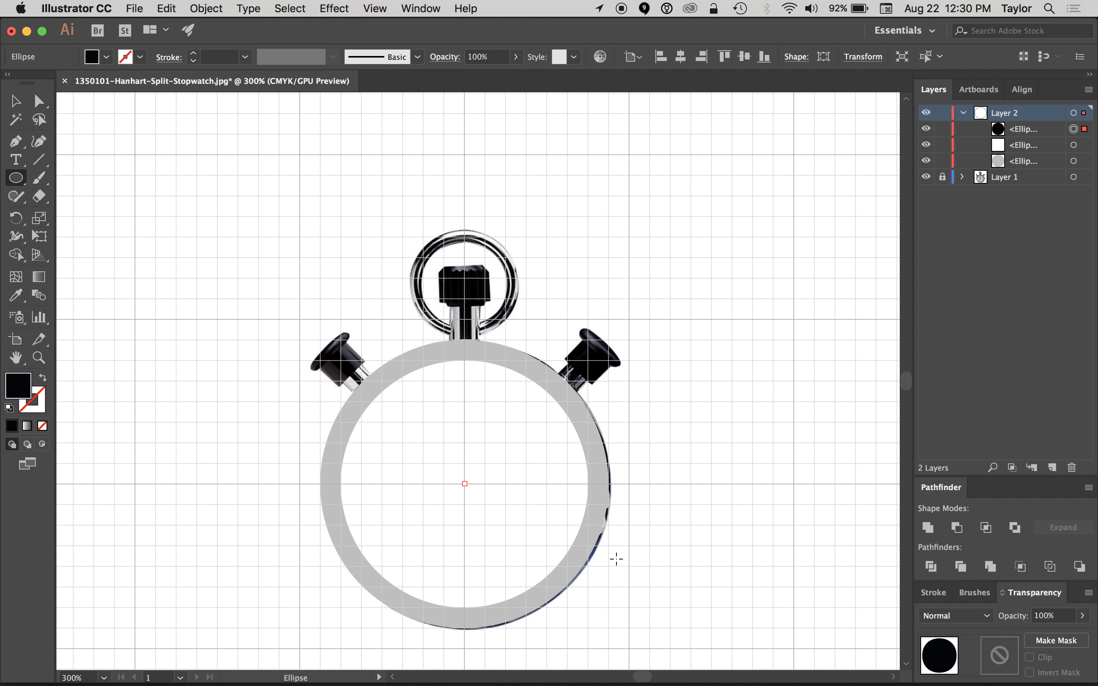
key(Delete)
- Draw a black circle about two grid squares wide, centred on the white dial
drag(464, 484, 486, 505)
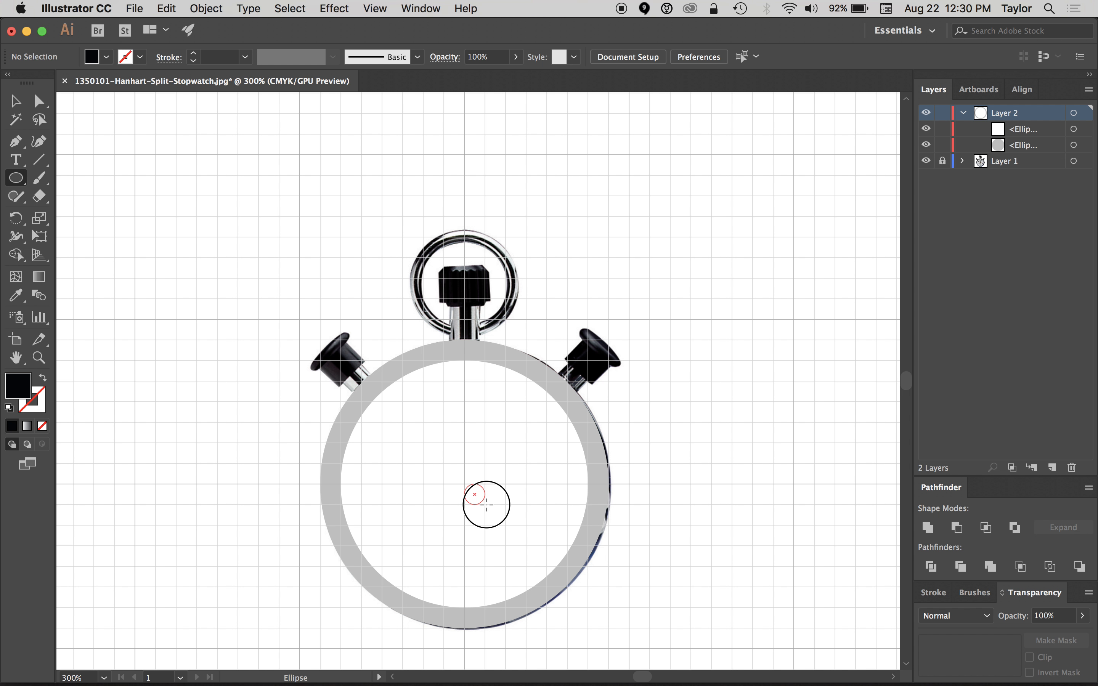
mouse_move(487, 505)
mouse_down()
mouse_move(467, 489)
mouse_move(482, 501)
mouse_up()
key(Delete)
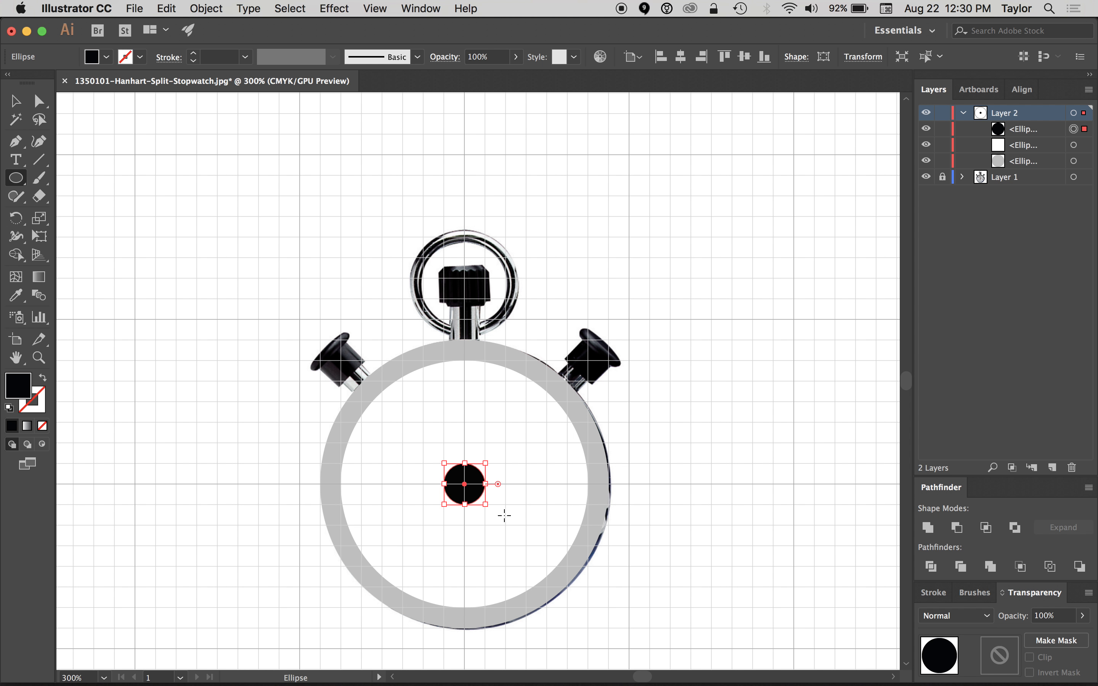
- Scale the black centre circle uniformly to 50% with the preview on, and deselect it
key(v)
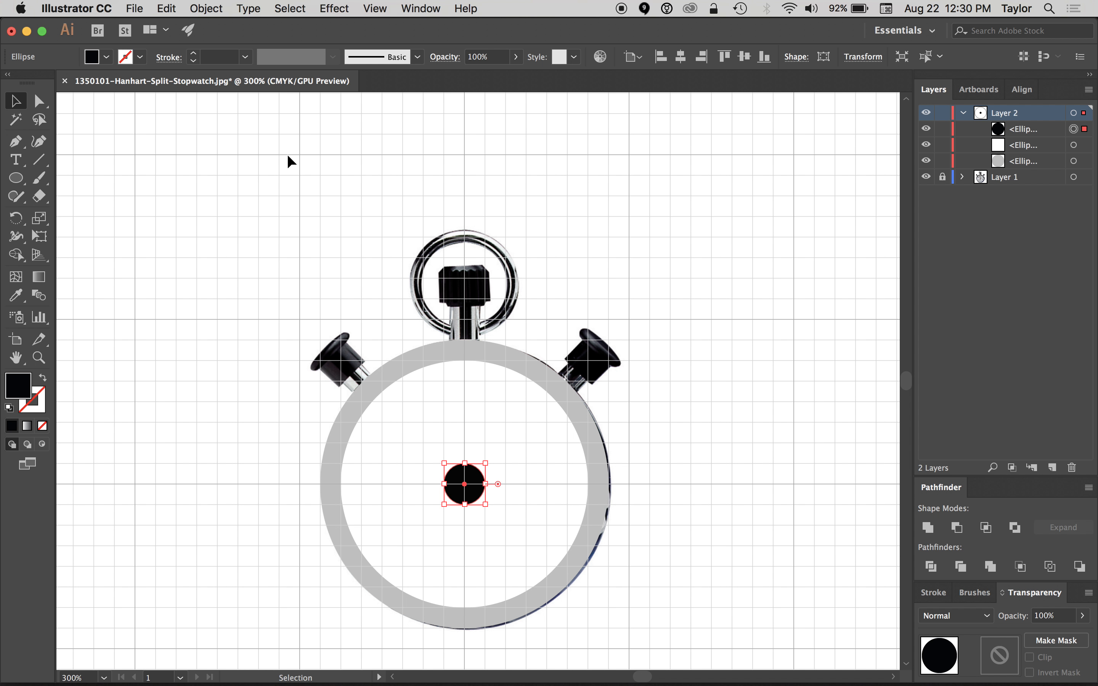
click(224, 10)
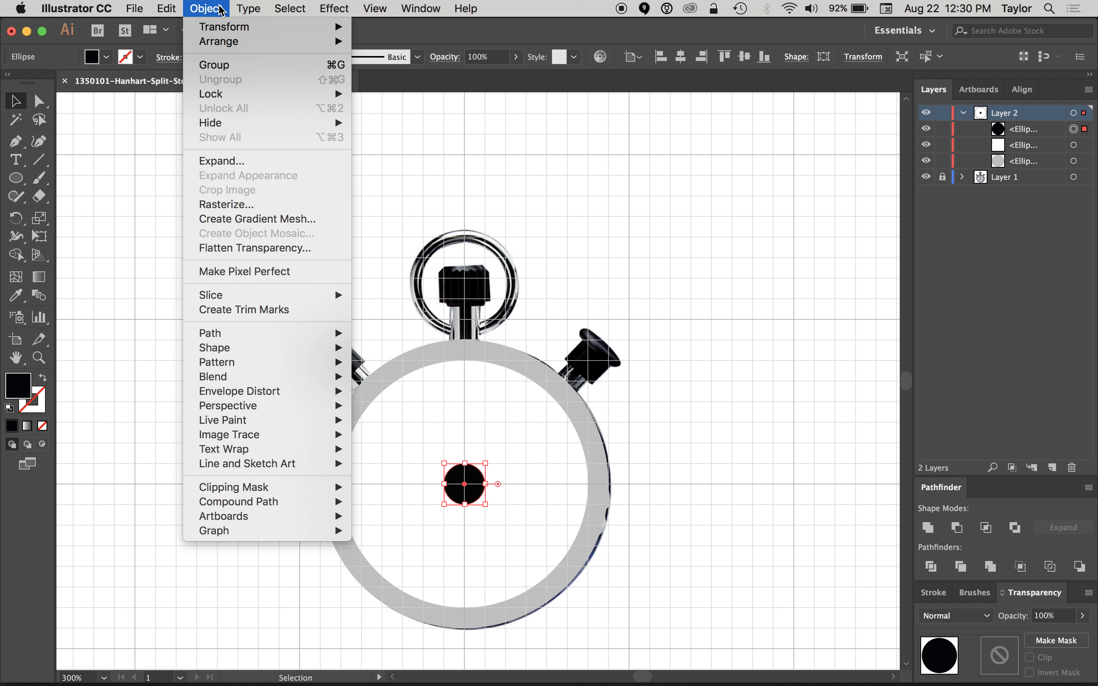
mouse_move(224, 27)
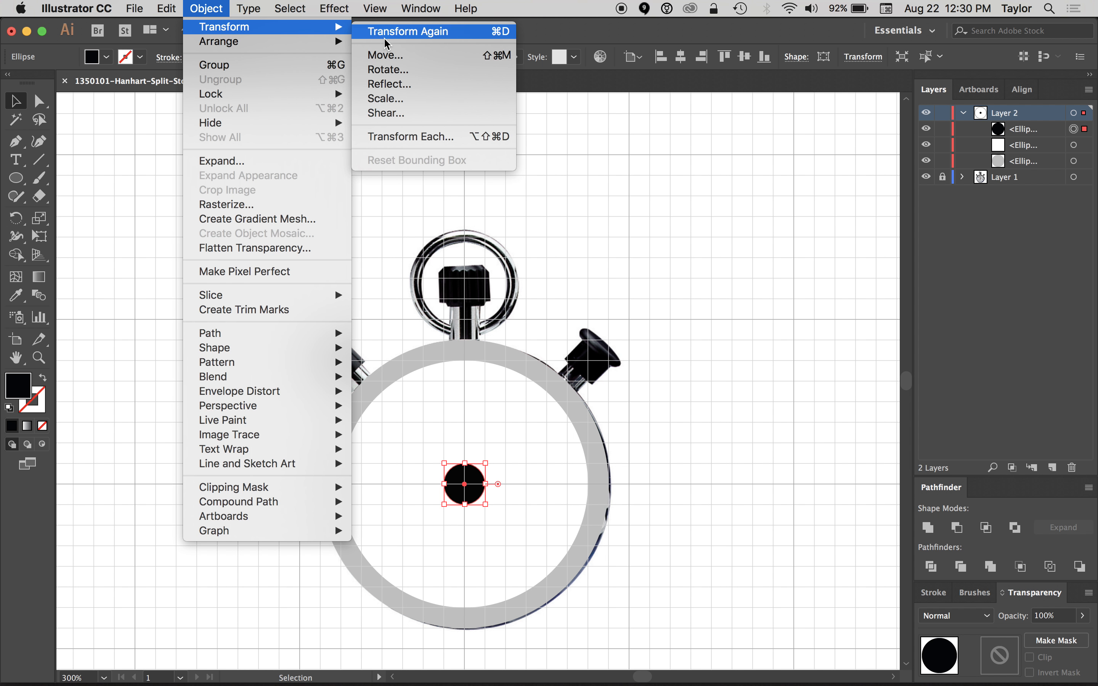
click(385, 98)
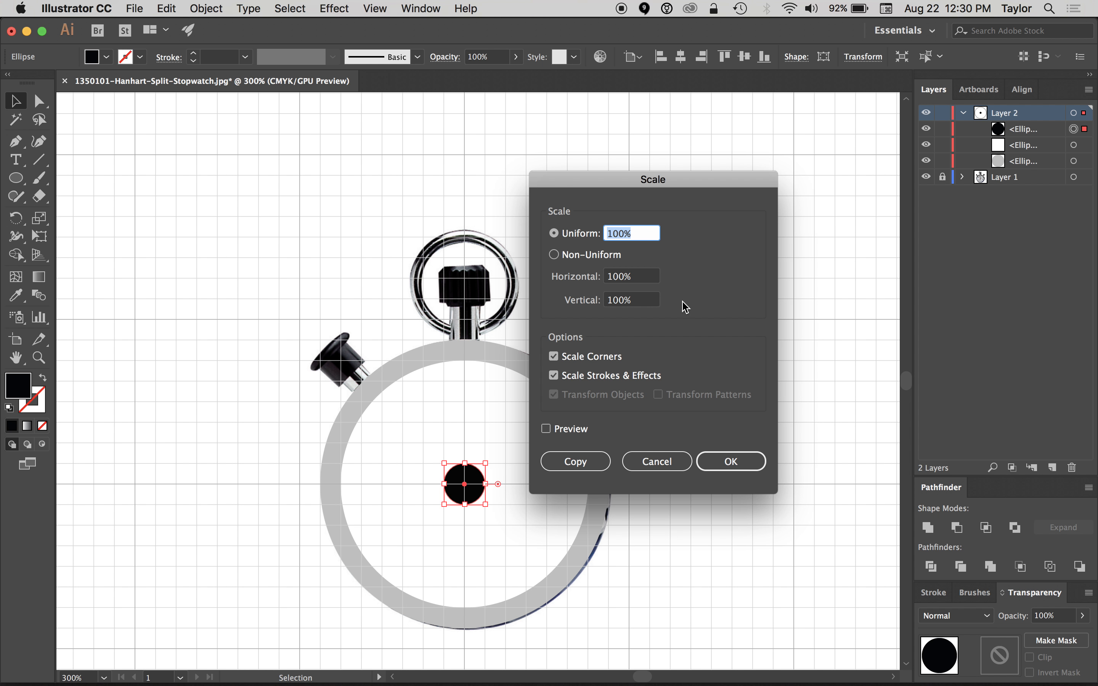
text(50)
click(546, 429)
click(546, 429)
click(546, 429)
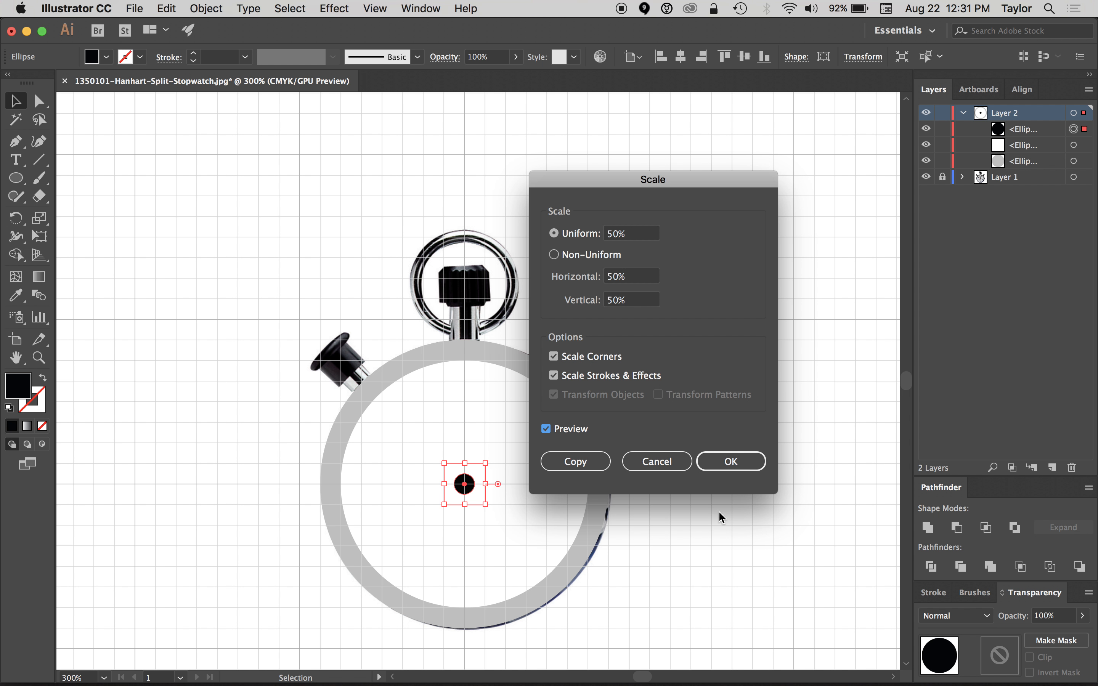
click(730, 468)
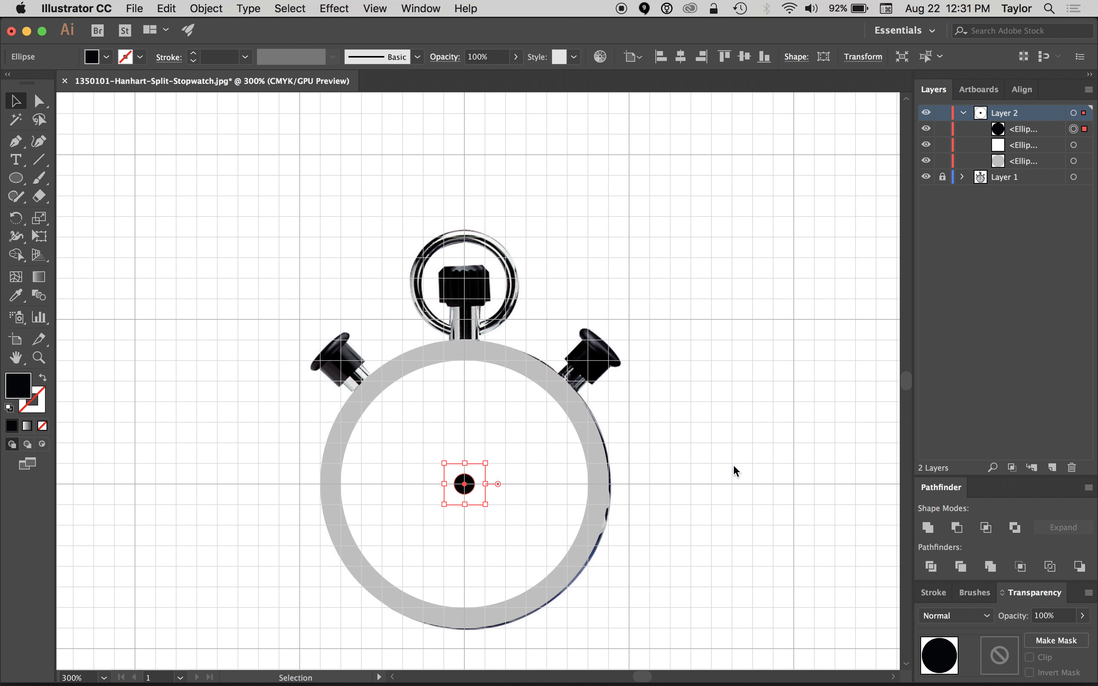
click(175, 168)
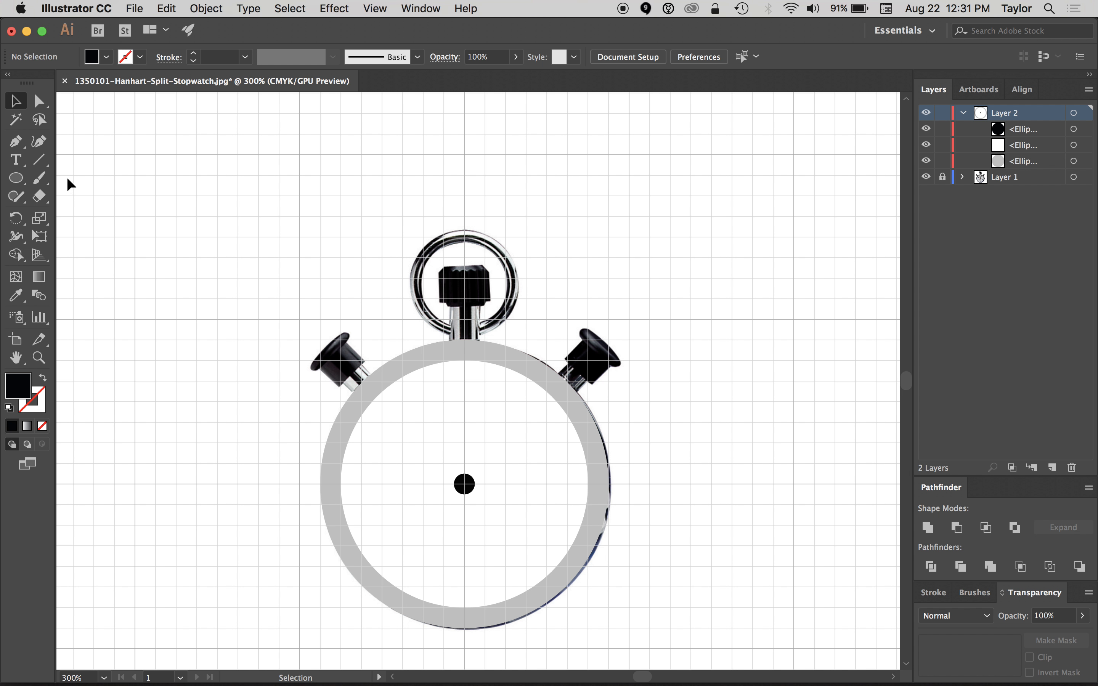
- Draw a vertical line about five grid squares long from the black dot's centre upwards and give it a black stroke
click(45, 167)
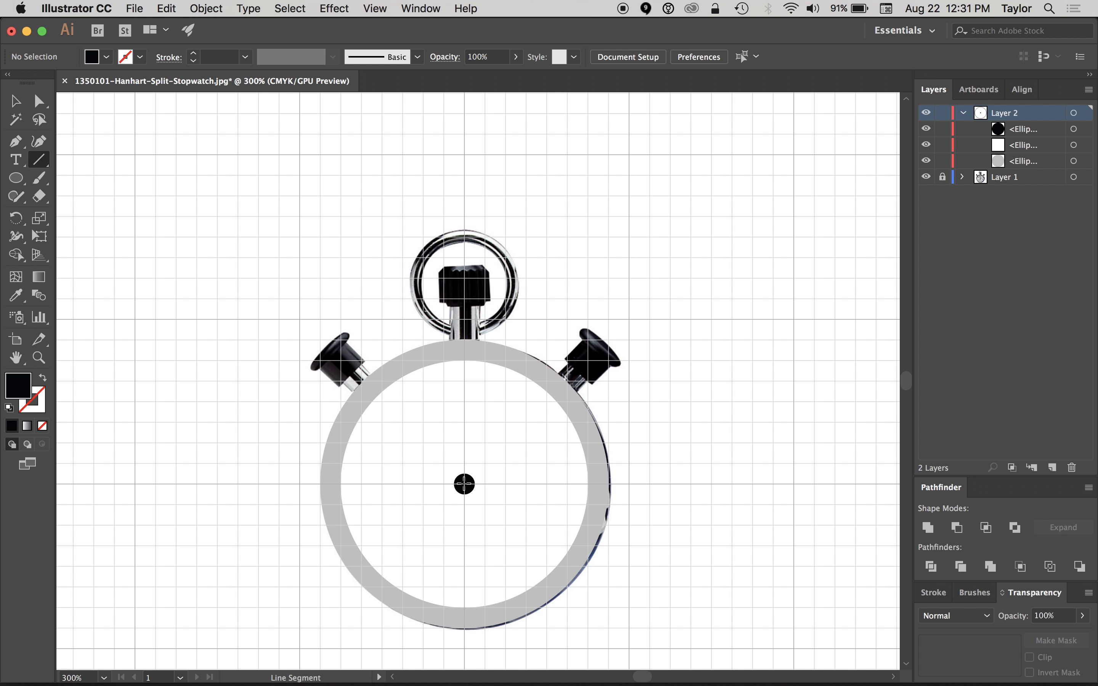
drag(464, 485, 465, 380)
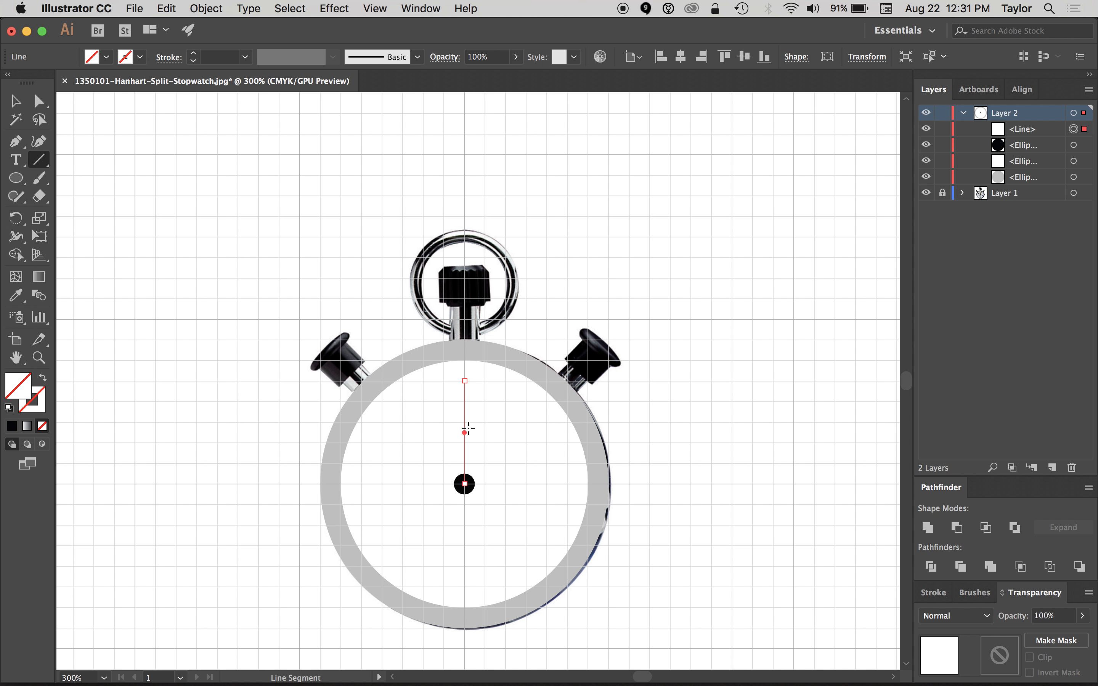
click(45, 408)
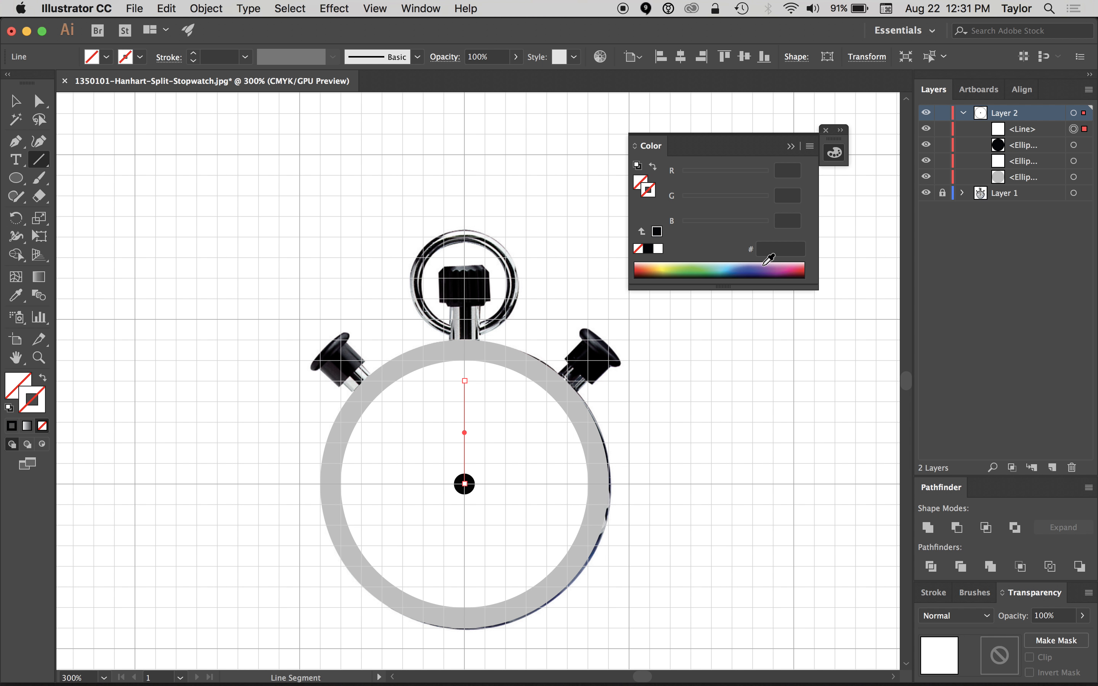
click(656, 234)
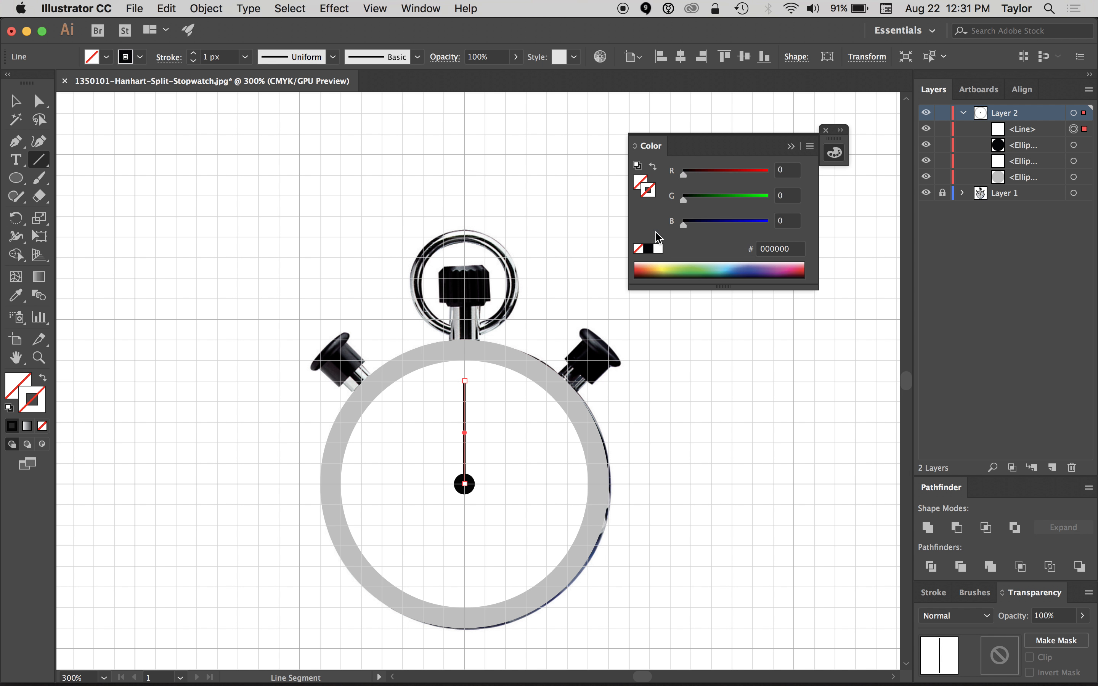
click(791, 146)
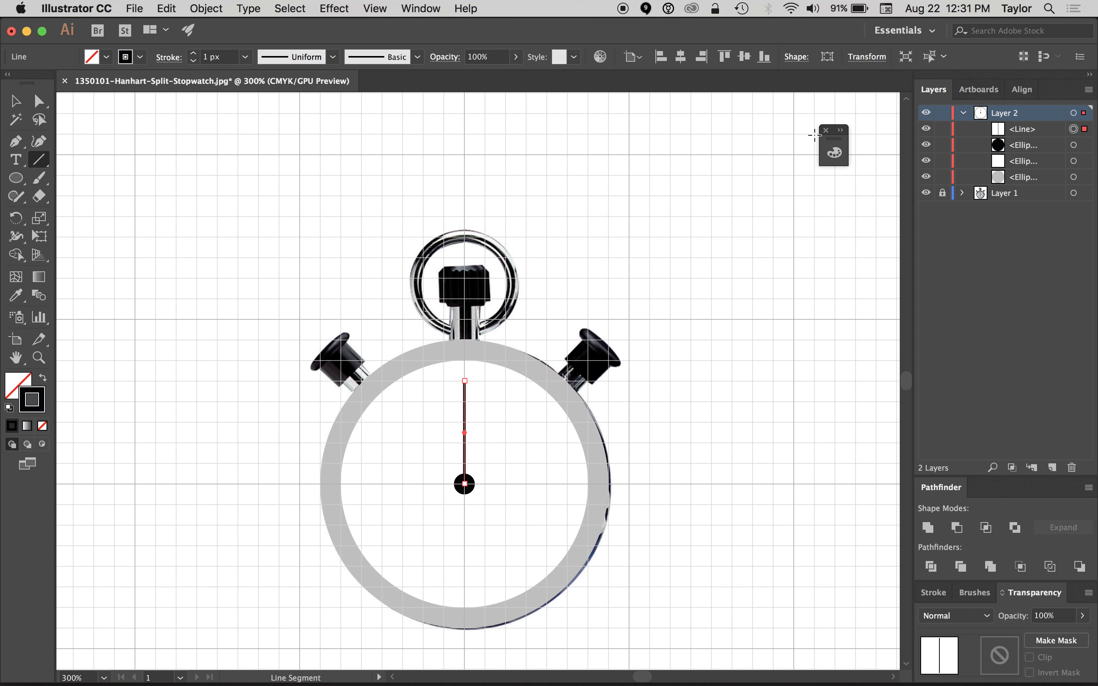
click(826, 131)
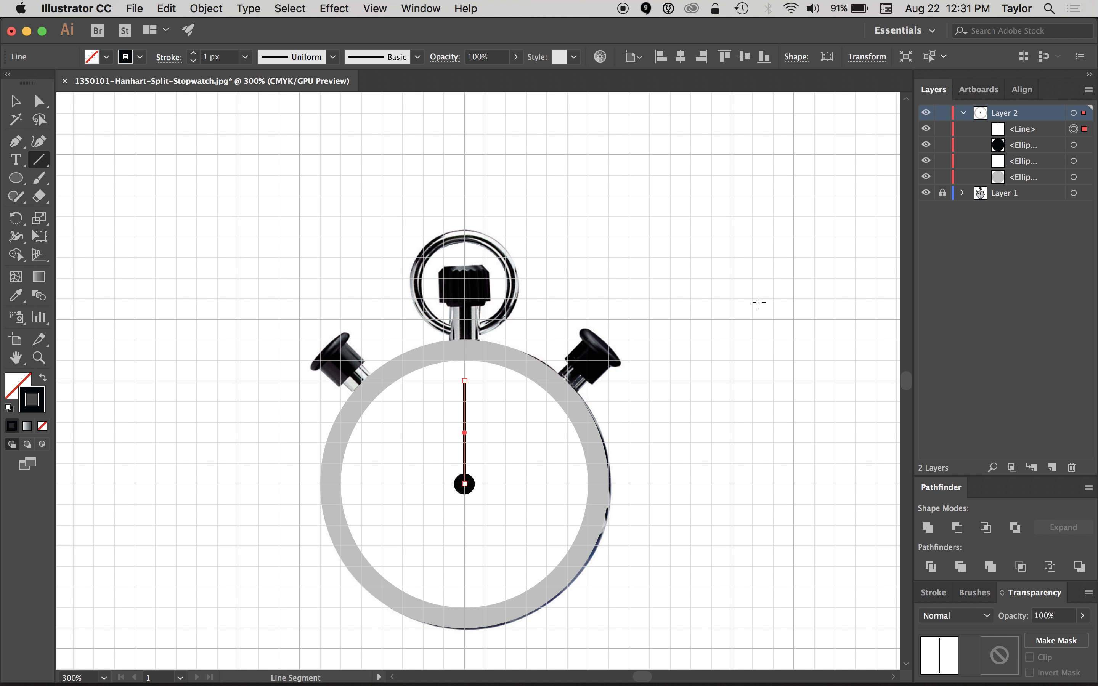
super+click(716, 370)
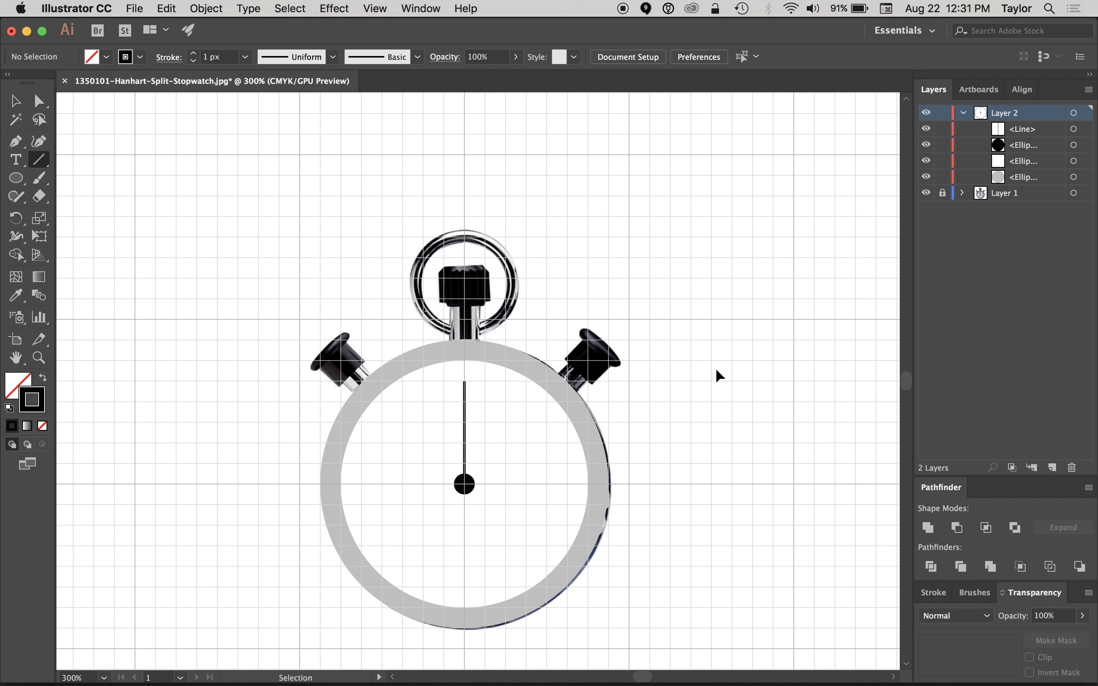
- Set the stroke weight of the vertical hand line to 9 px
super+click(464, 424)
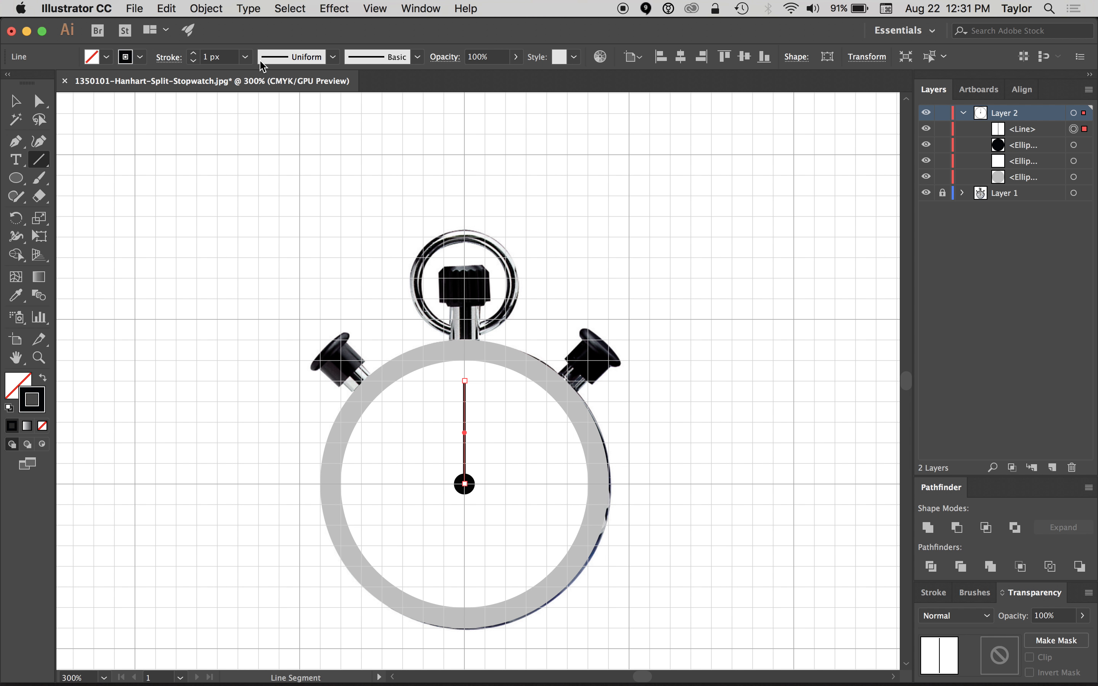
click(194, 53)
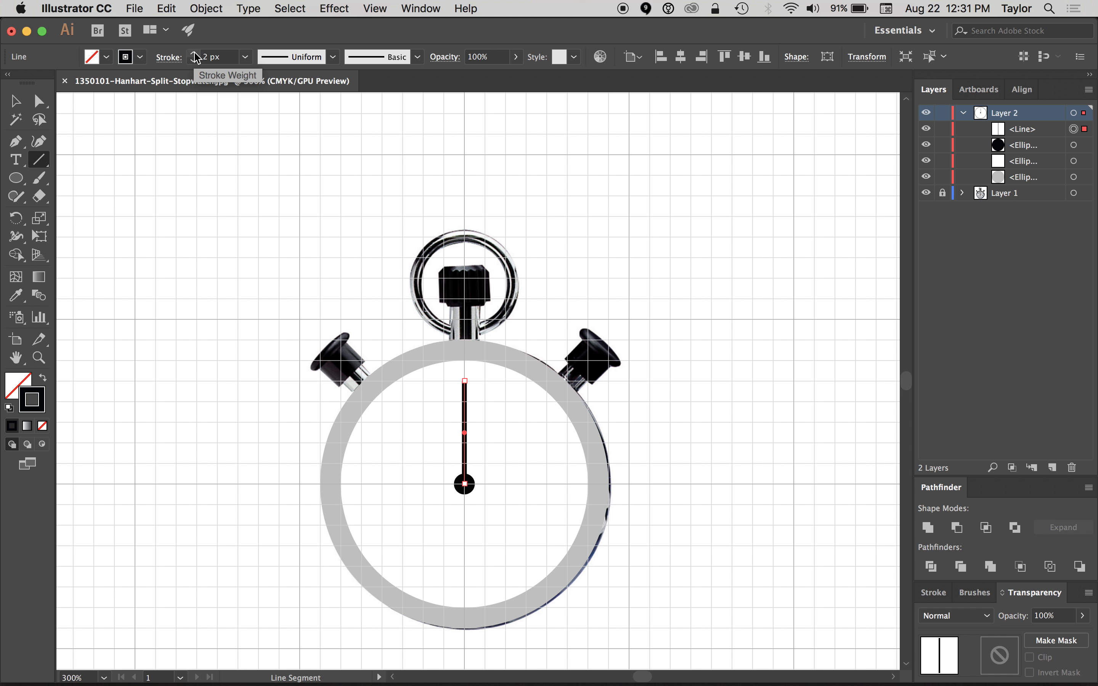
click(194, 53)
click(193, 53)
click(194, 53)
click(194, 53)
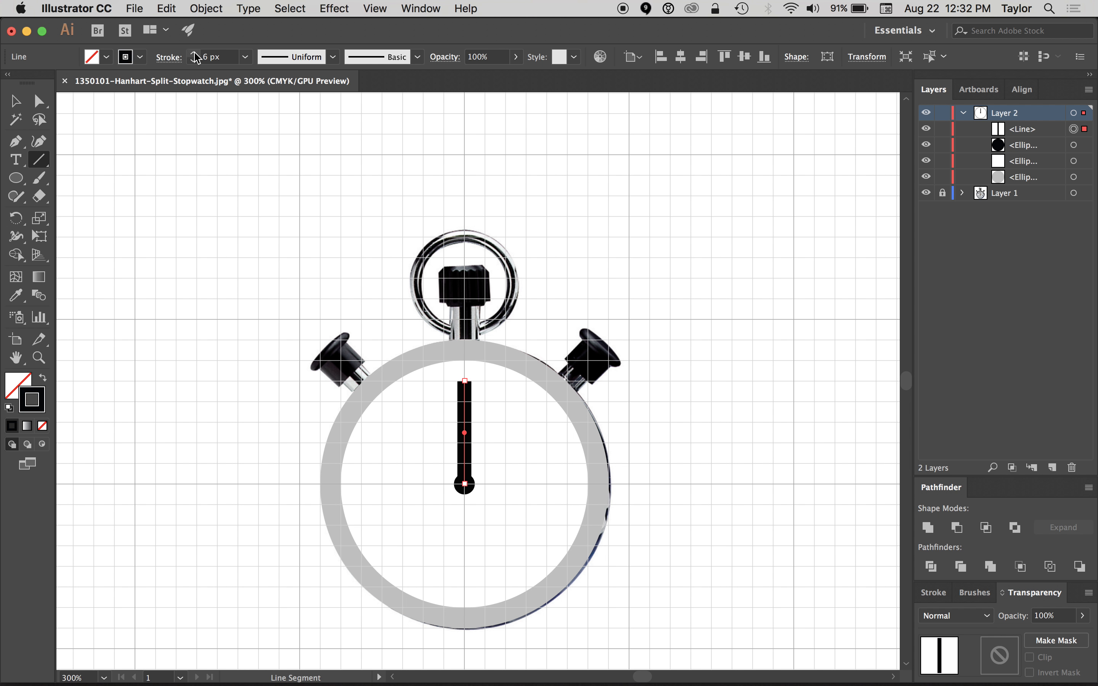
click(193, 53)
click(193, 53)
click(193, 53)
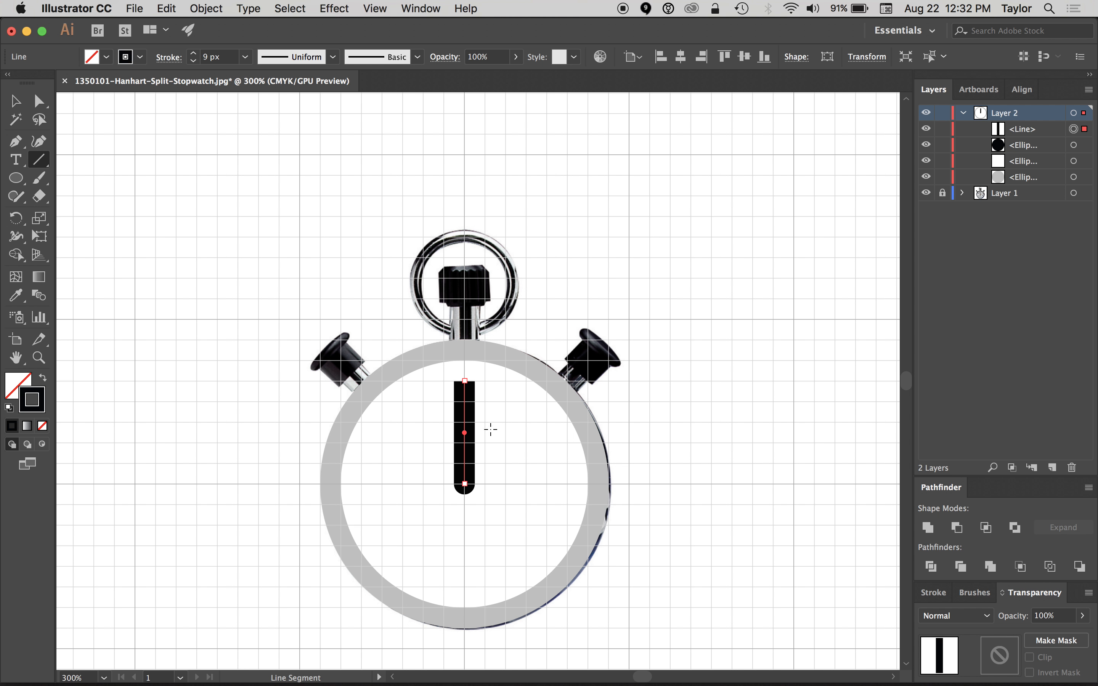
- Reduce the stroke weight of the vertical hand line to 5 px
click(194, 61)
click(194, 61)
click(194, 61)
click(193, 61)
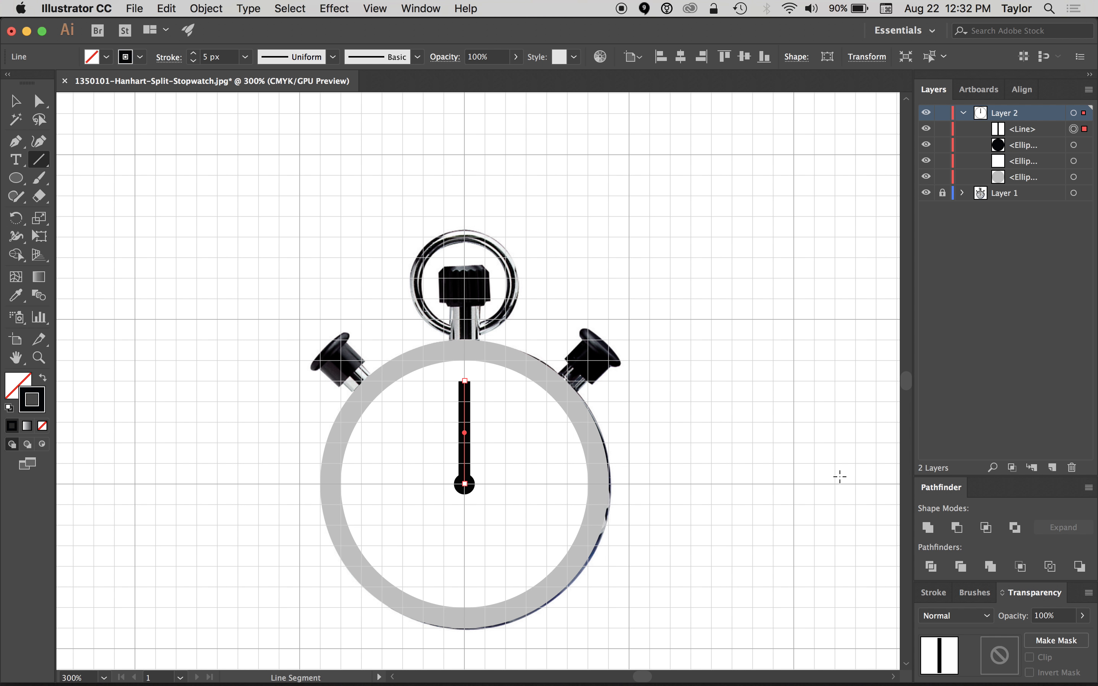
- Give the hand line's stroke a round cap
click(935, 594)
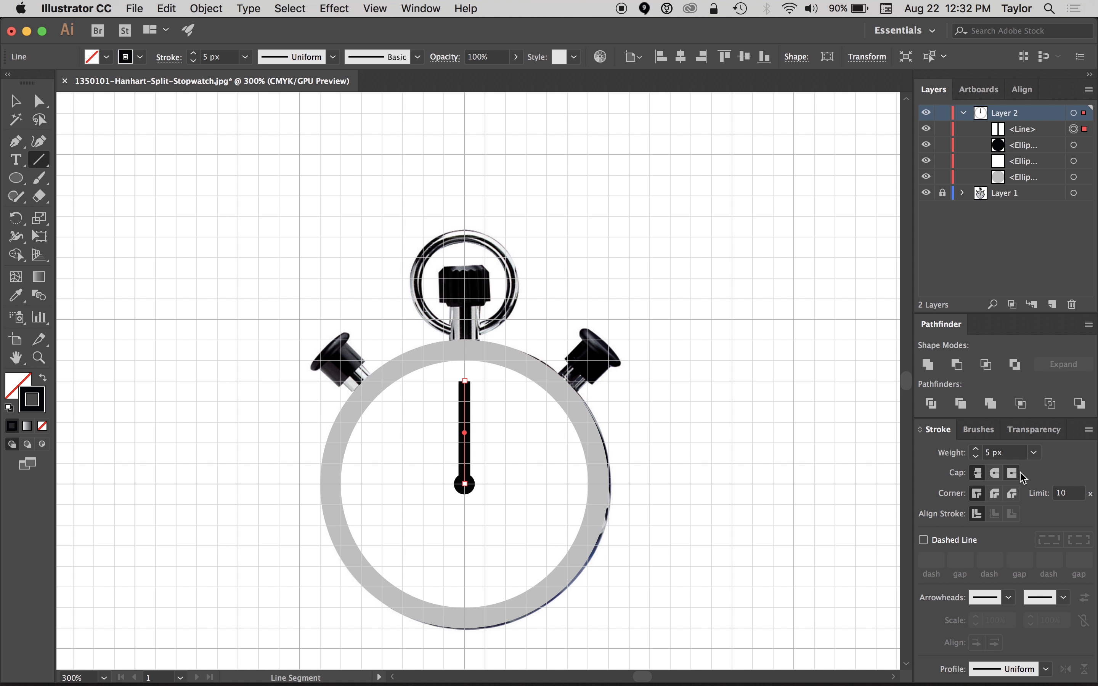
click(421, 8)
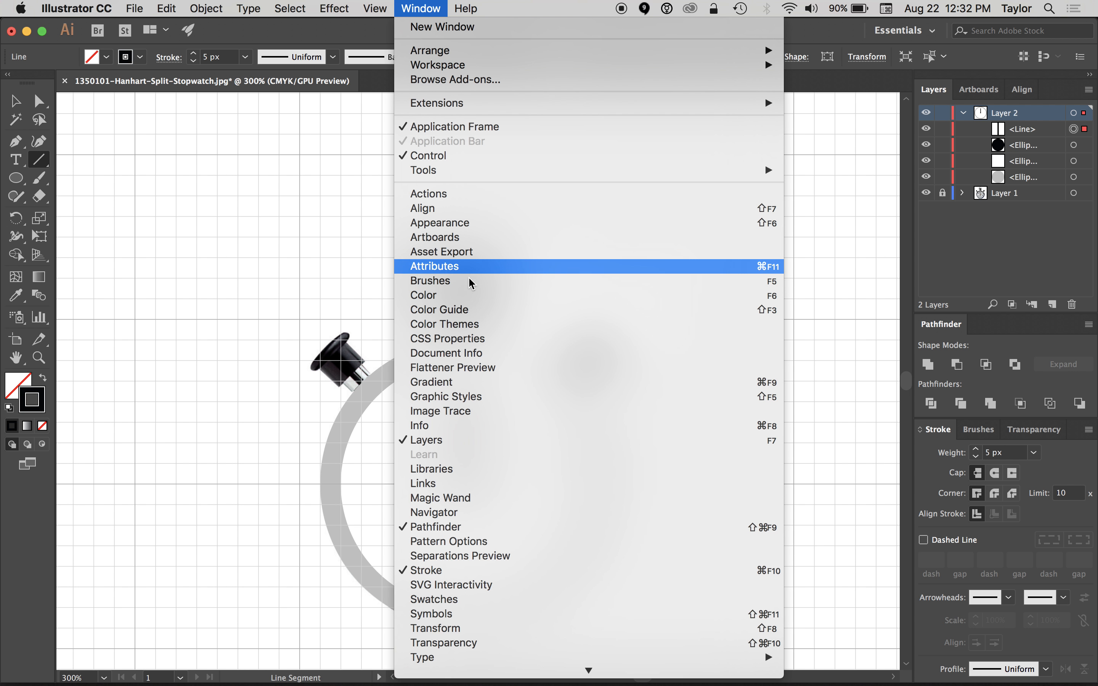
click(935, 467)
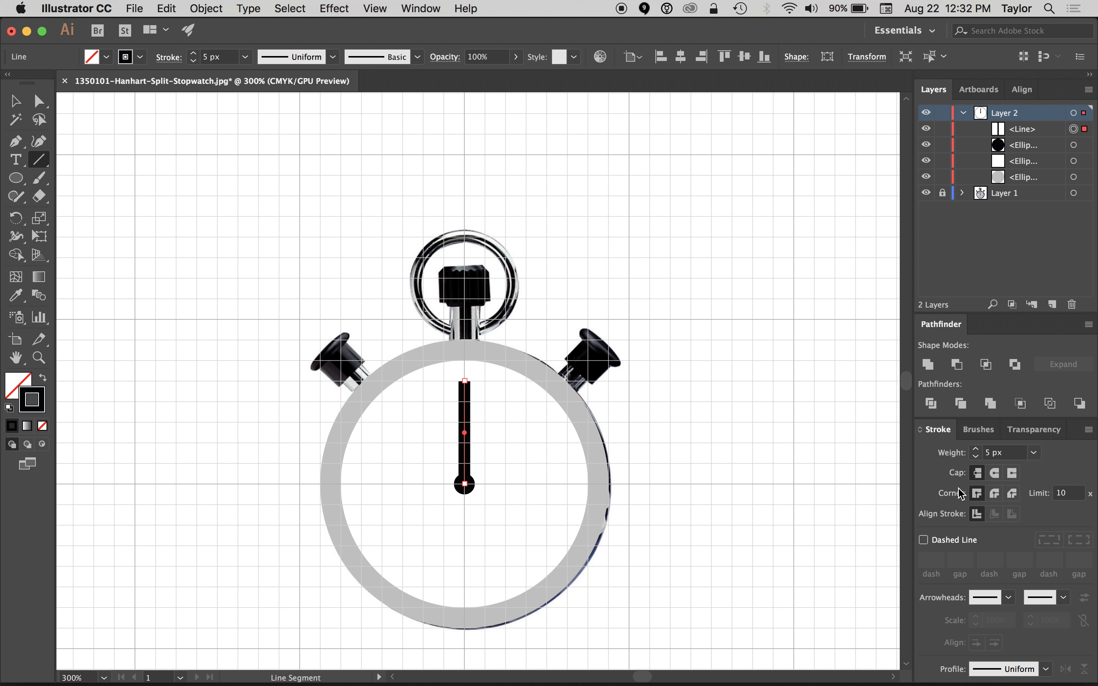
click(996, 473)
- Hide the document grid and deselect the hand line
key(super)
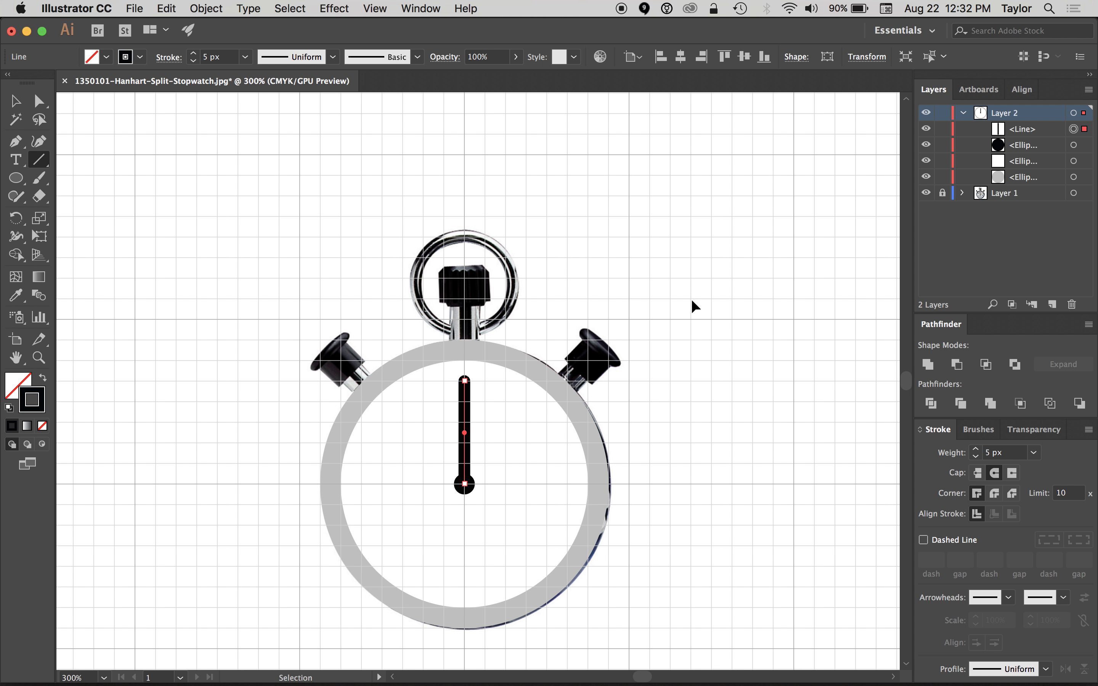
key(super+apostrophe)
key(super)
key(super+apostrophe)
key(super+apostrophe)
key(super+apostrophe)
click(376, 9)
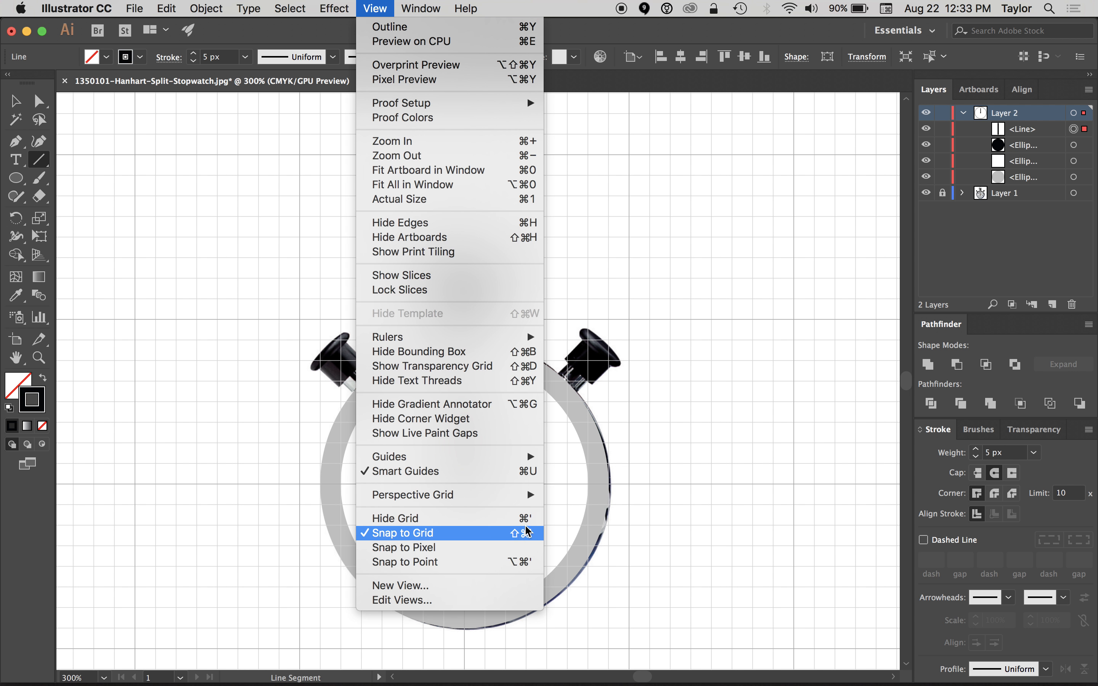
click(268, 450)
key(super)
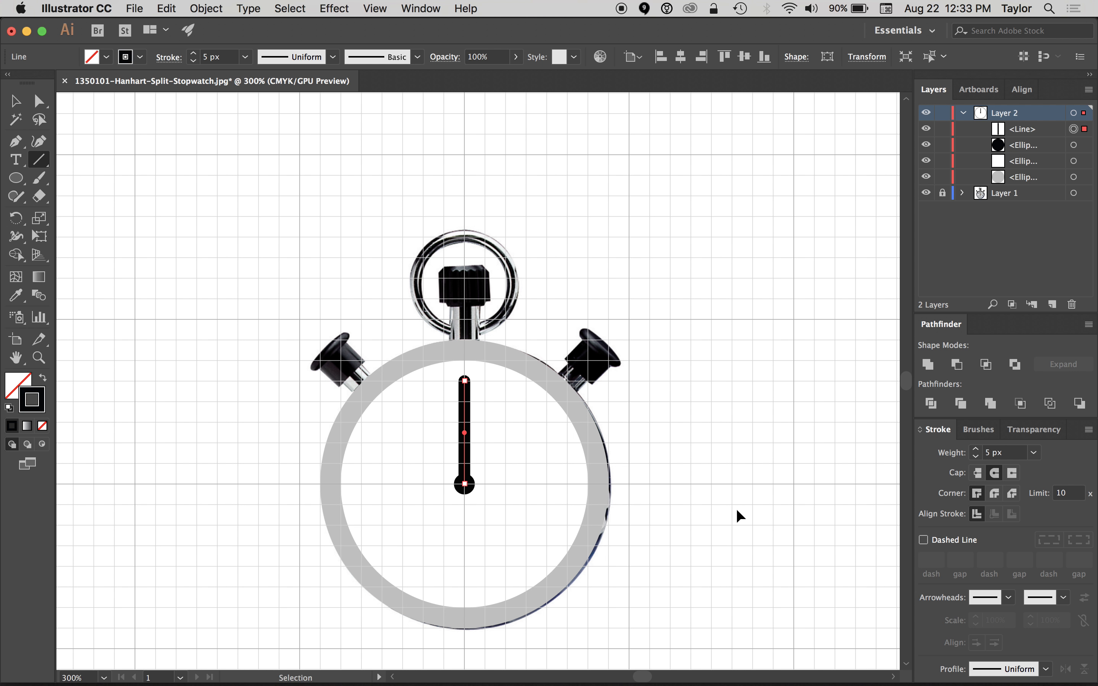
key(super+apostrophe)
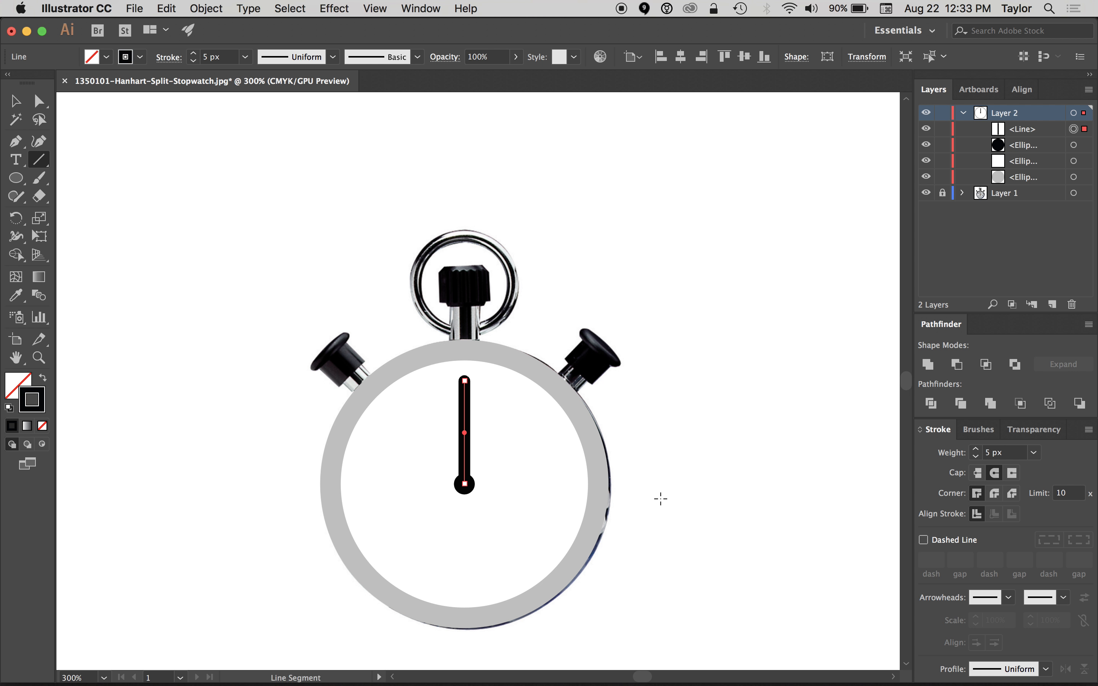
click(16, 101)
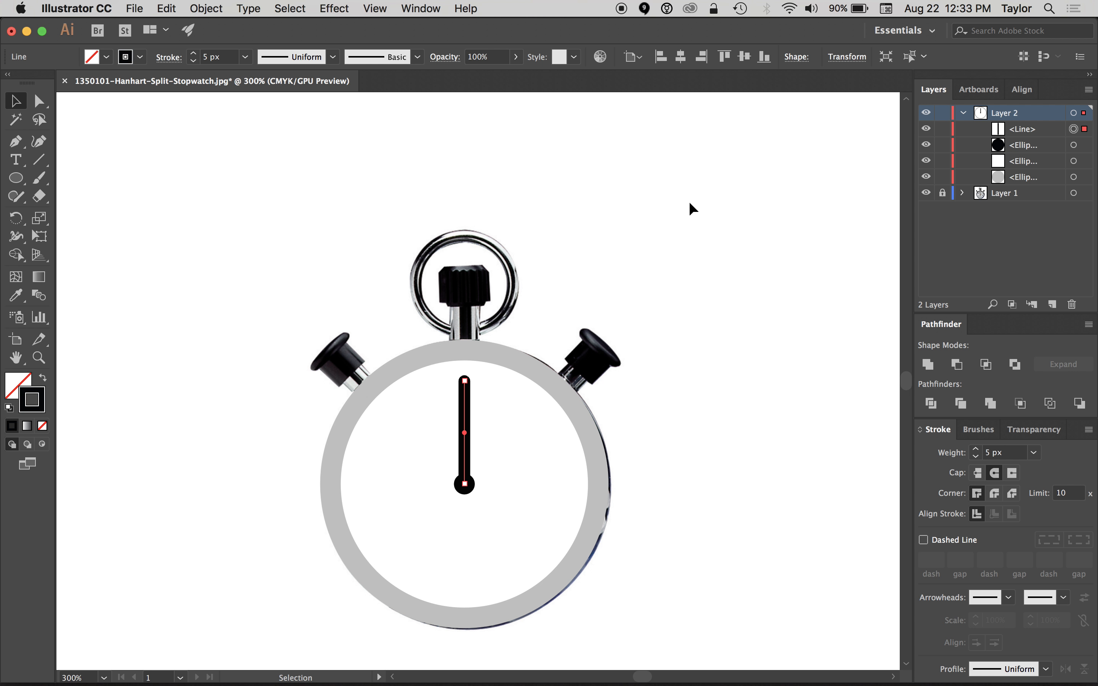
click(764, 293)
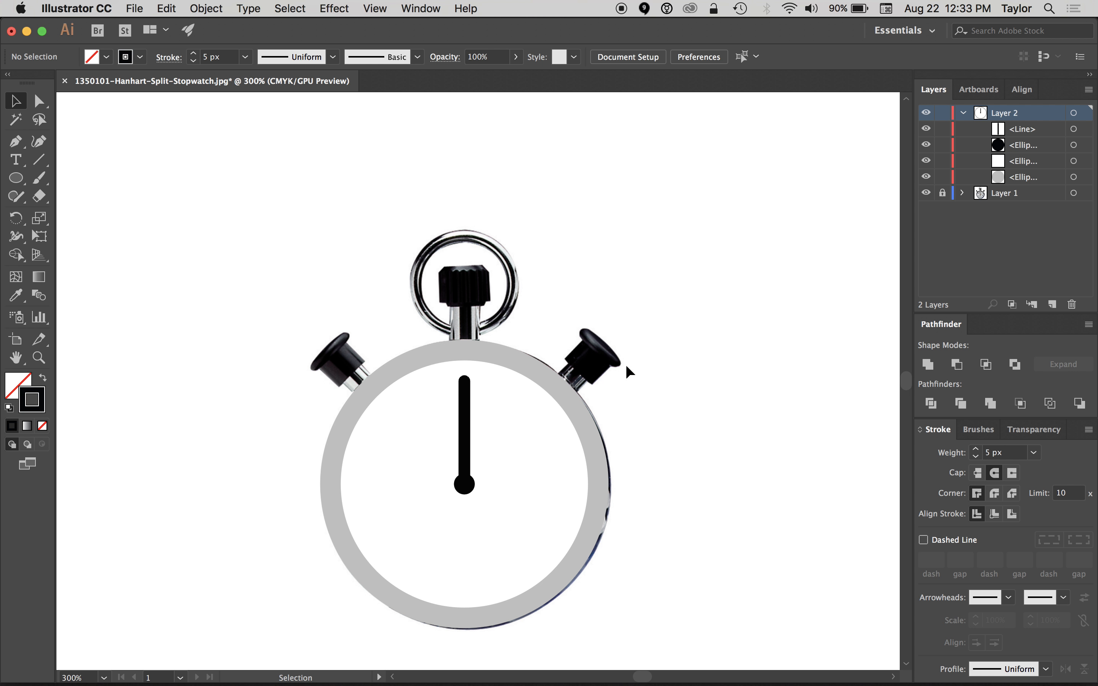
- Toggle the visibility of Layer 1 with the reference photo to check the drawn shapes alone, leaving the layer shown
click(927, 193)
click(927, 194)
click(927, 193)
click(927, 194)
click(927, 194)
click(927, 193)
click(927, 193)
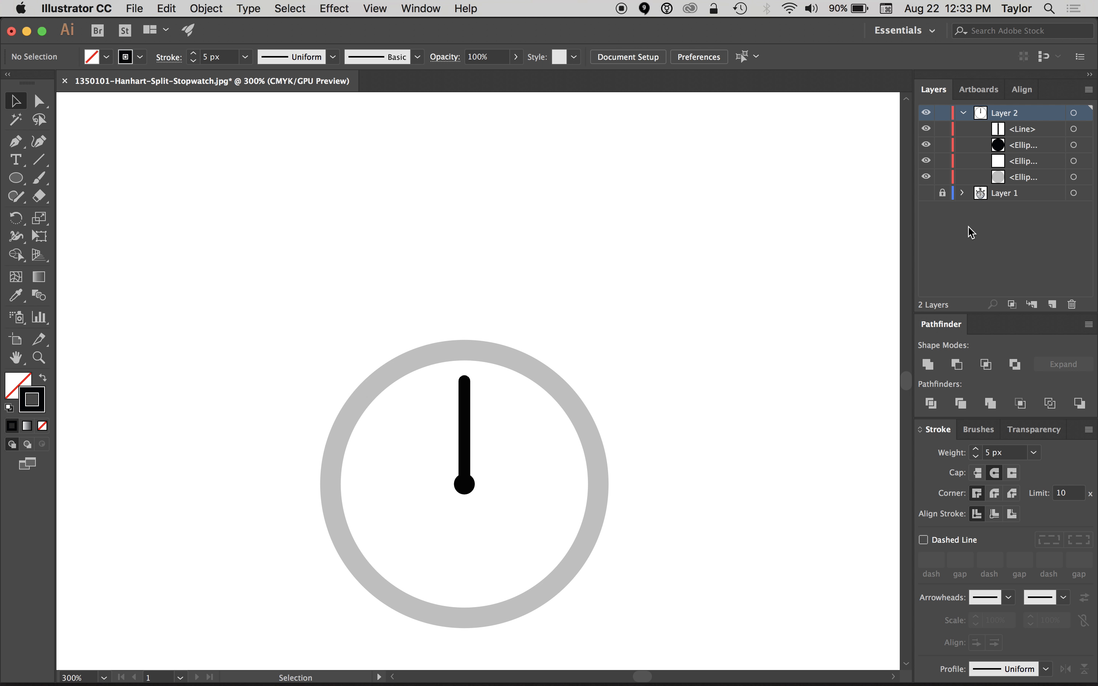
click(927, 193)
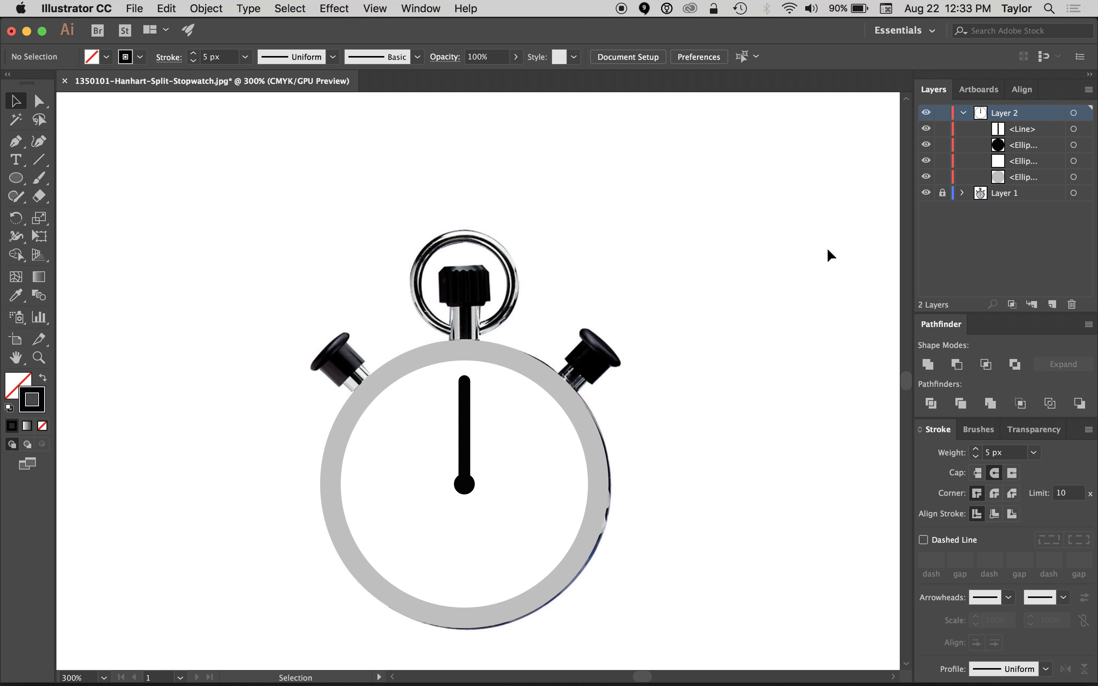